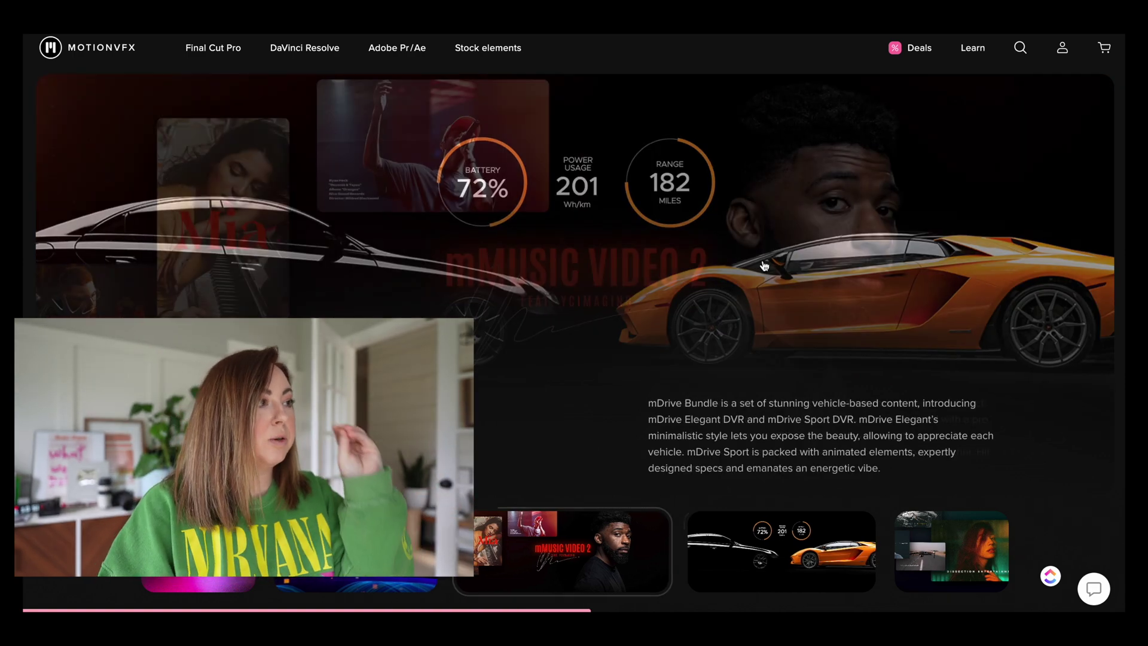
# Search the MotionVFX site for "roto ai" and look through the mRotoAI product page.
pyautogui.click(1023, 47)
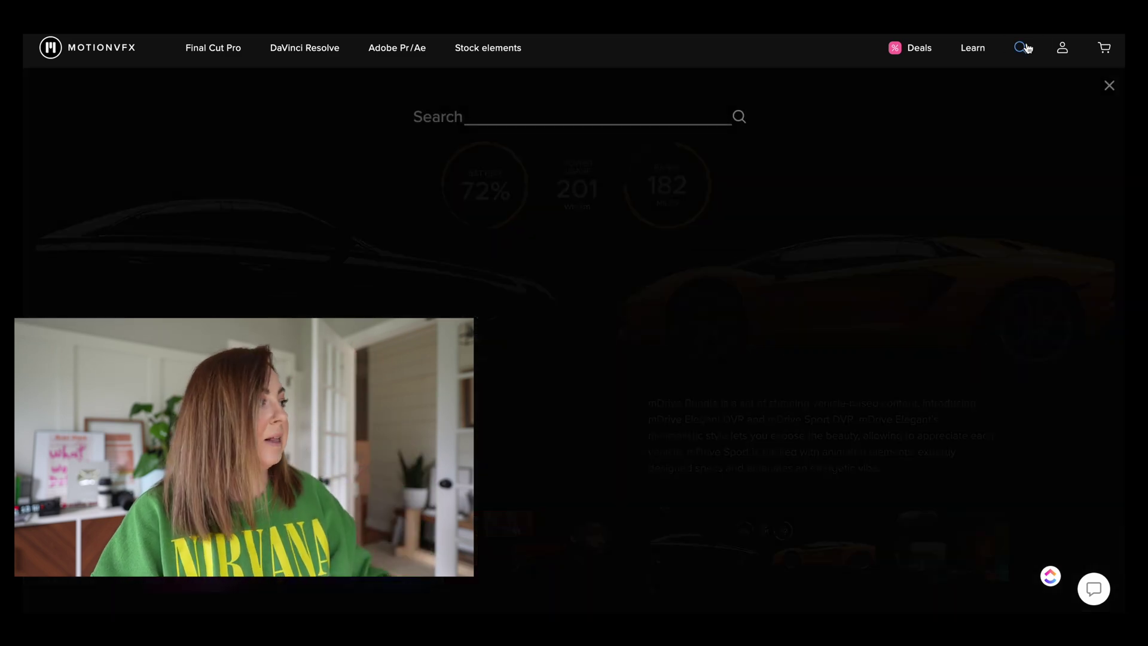
pyautogui.write('roto ai')
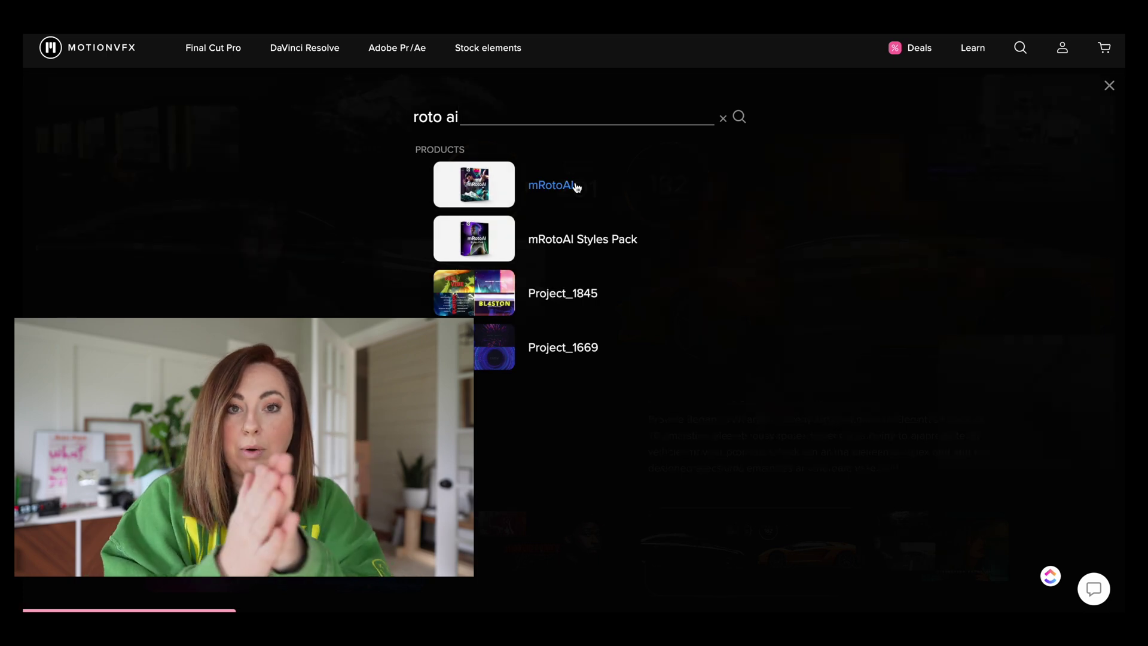
pyautogui.click(577, 187)
pyautogui.scroll(-10, 1033, 111)
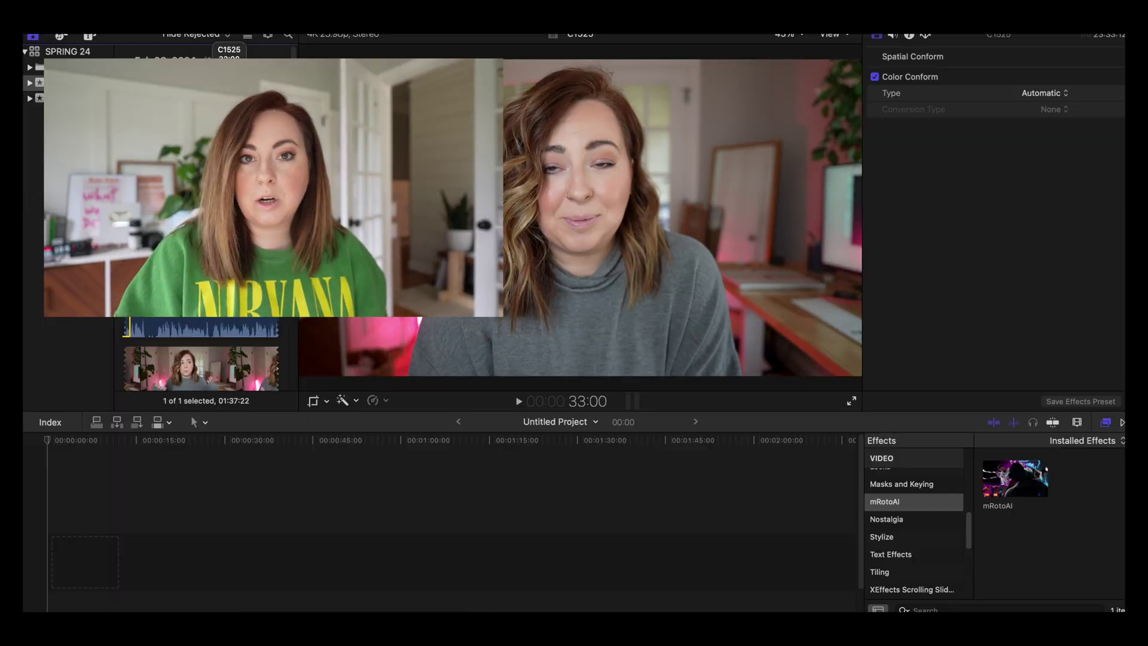
# Switch to Final Cut Pro, add part of clip C1525 to the empty timeline and stack a duplicate directly above it.
pyautogui.moveTo(144, 367); pyautogui.dragTo(56, 565)
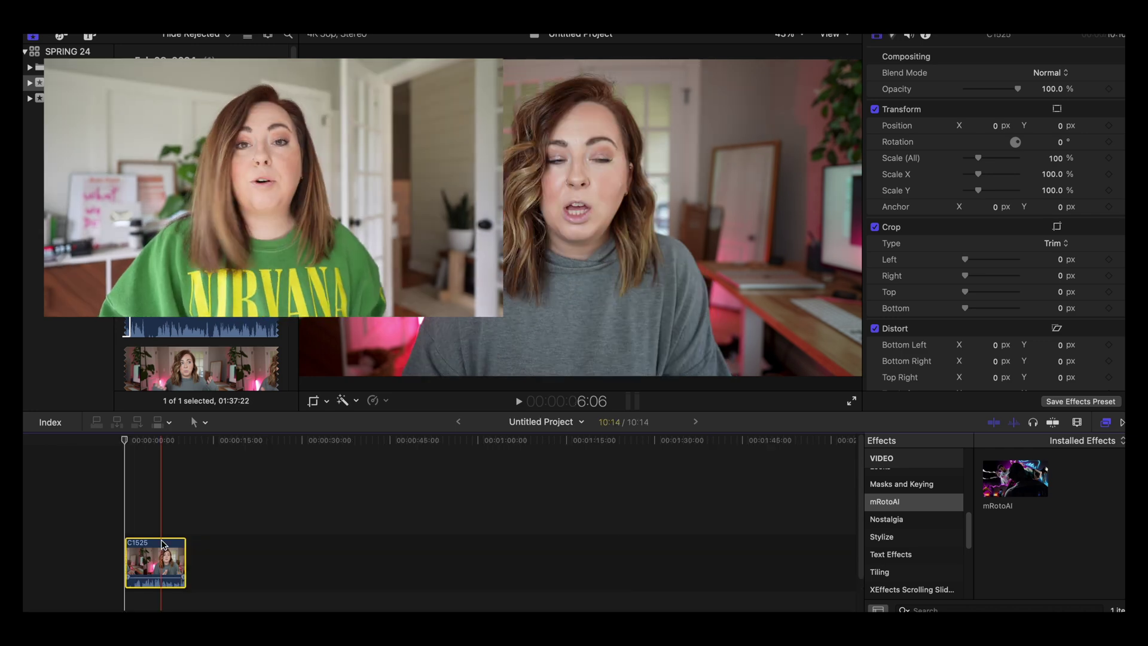
pyautogui.moveTo(162, 553); pyautogui.dragTo(169, 507)
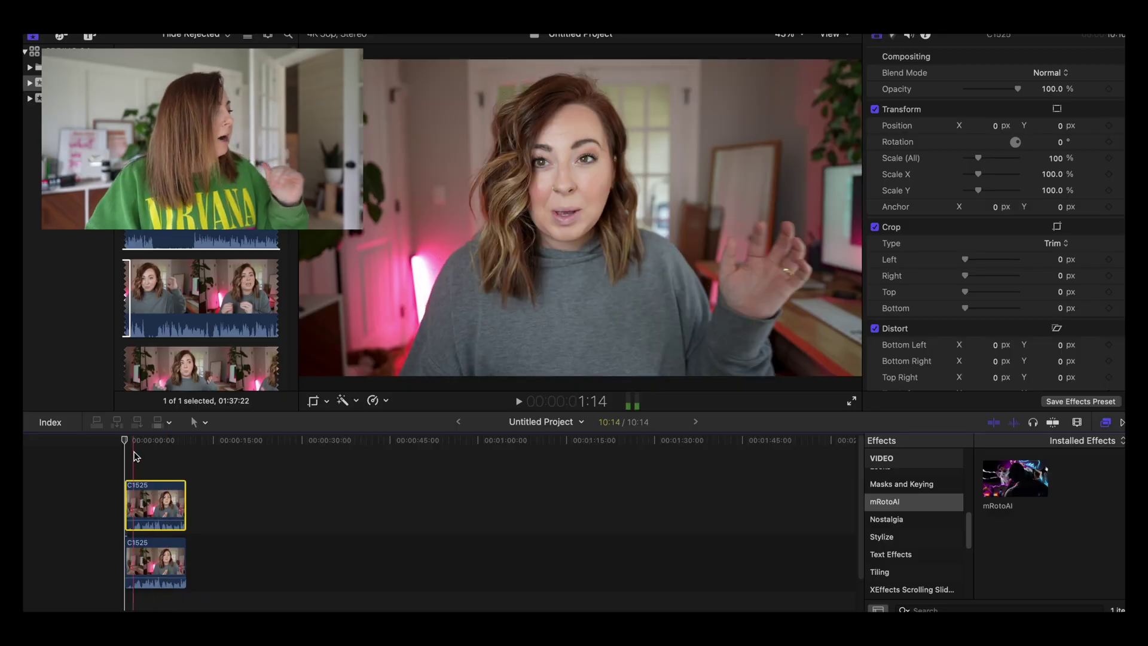
# Apply the mRotoAI effect to the upper C1525 clip in the timeline.
pyautogui.click(145, 469)
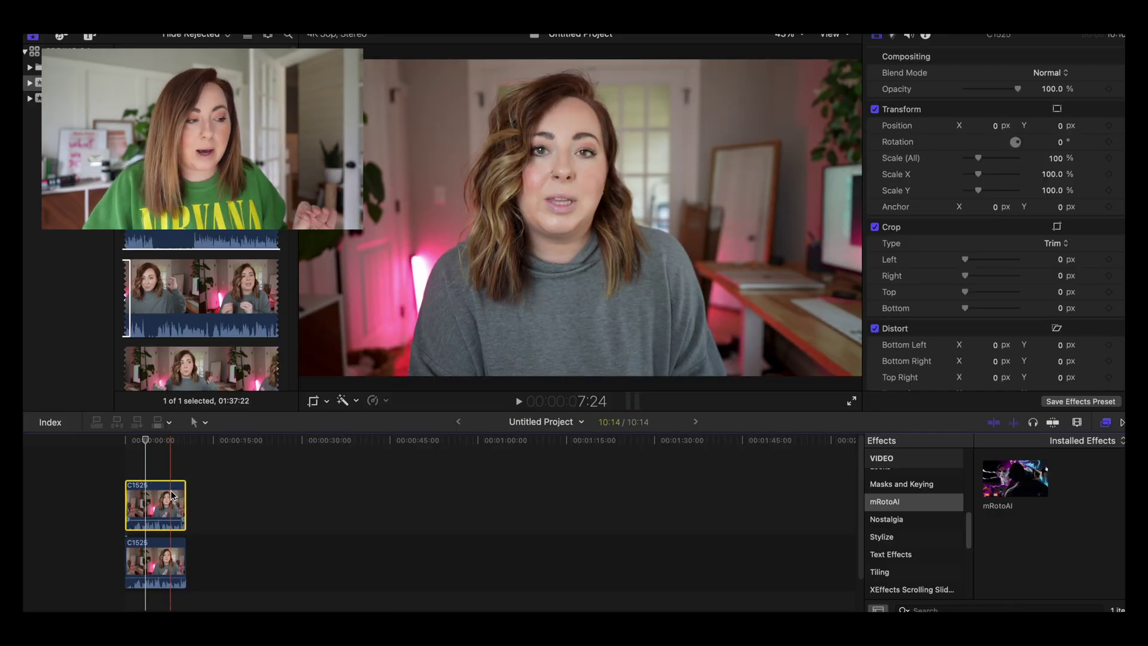
pyautogui.click(1028, 498)
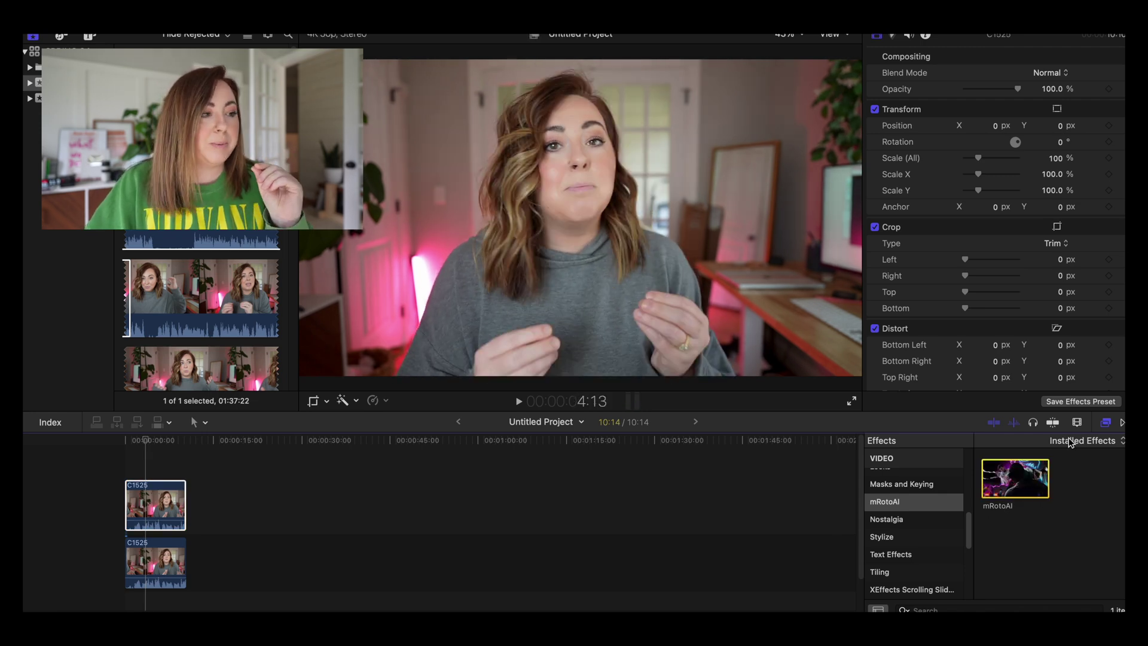
pyautogui.moveTo(1018, 480); pyautogui.dragTo(158, 502)
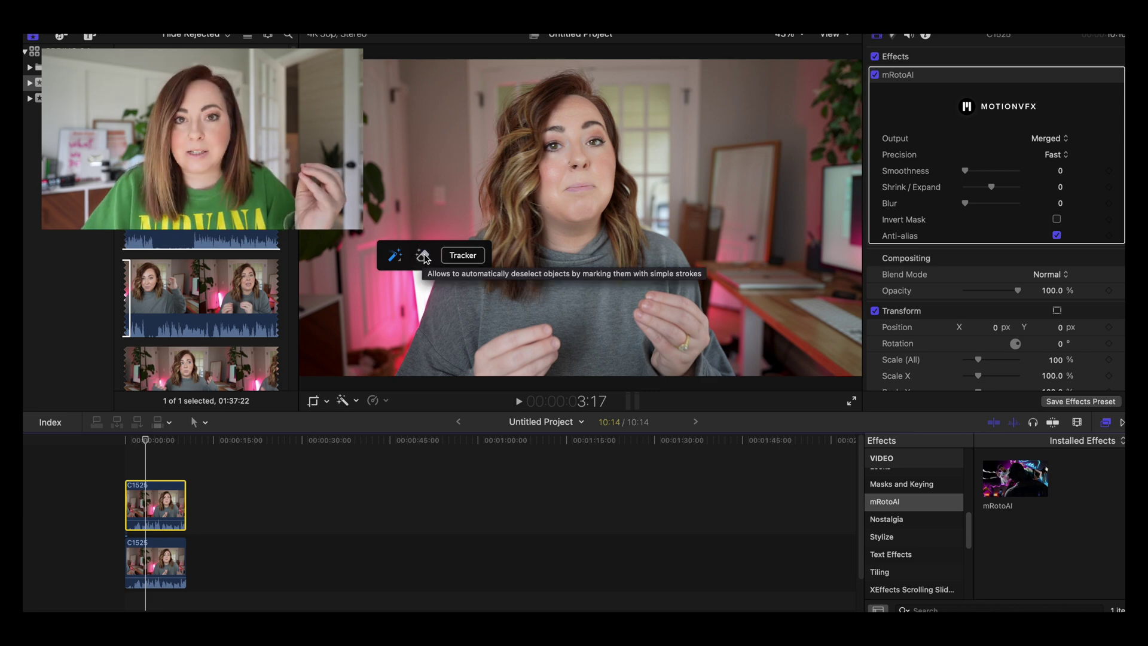
# Set the mRotoAI precision to Accurate and move its on-screen mask tools away from the subject.
pyautogui.click(399, 261)
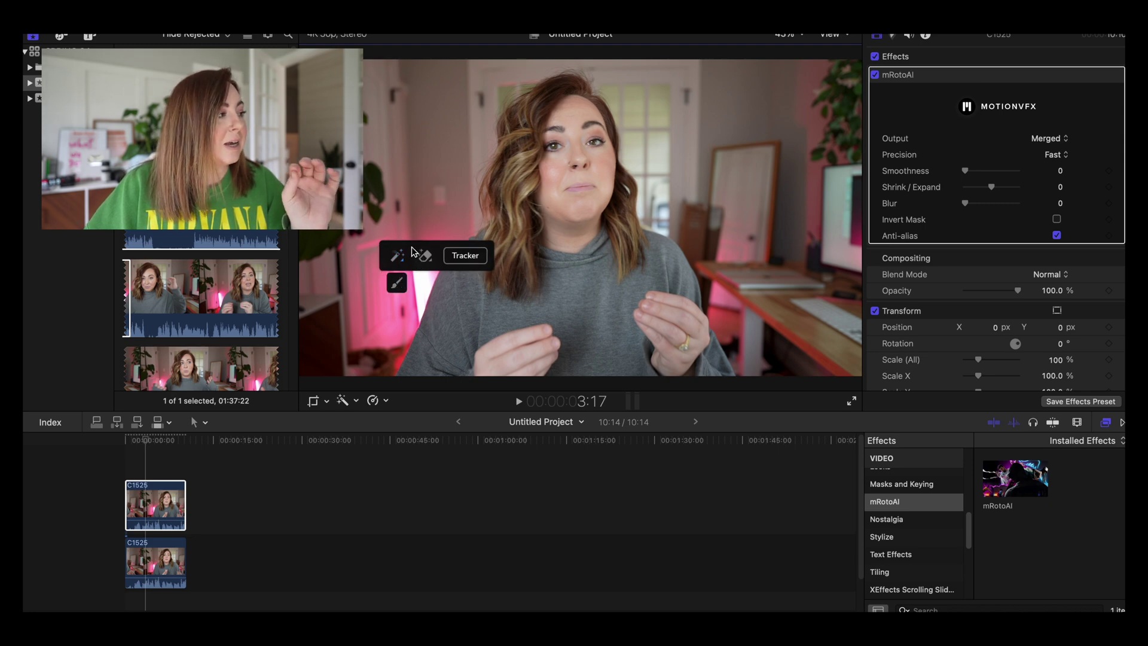
pyautogui.click(404, 262)
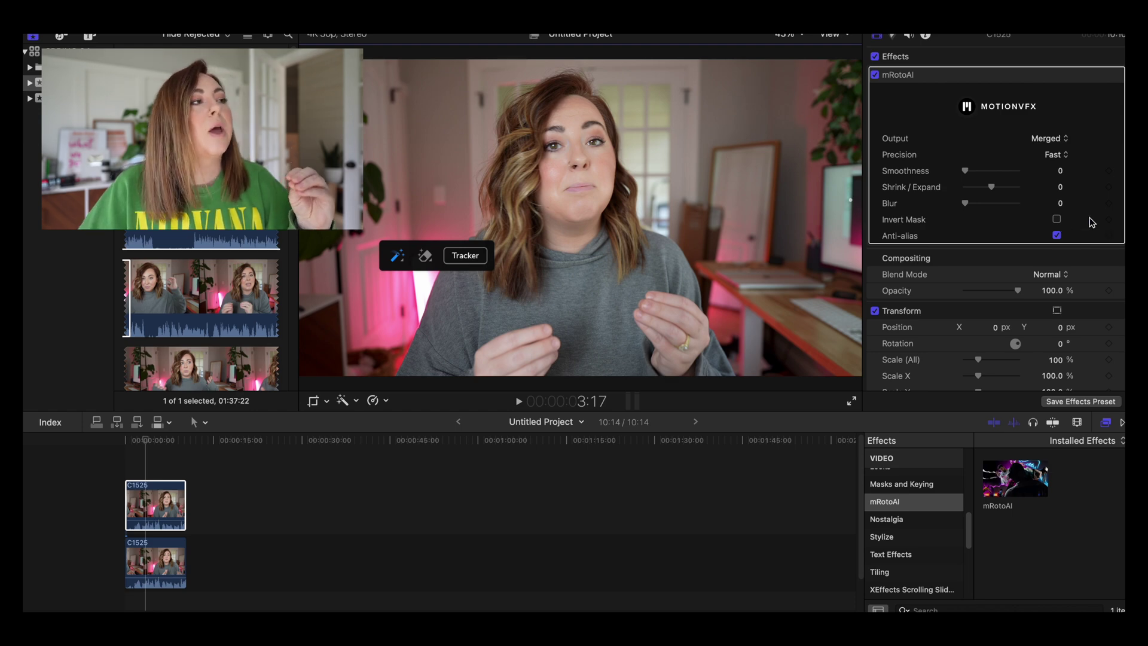
pyautogui.click(1053, 159)
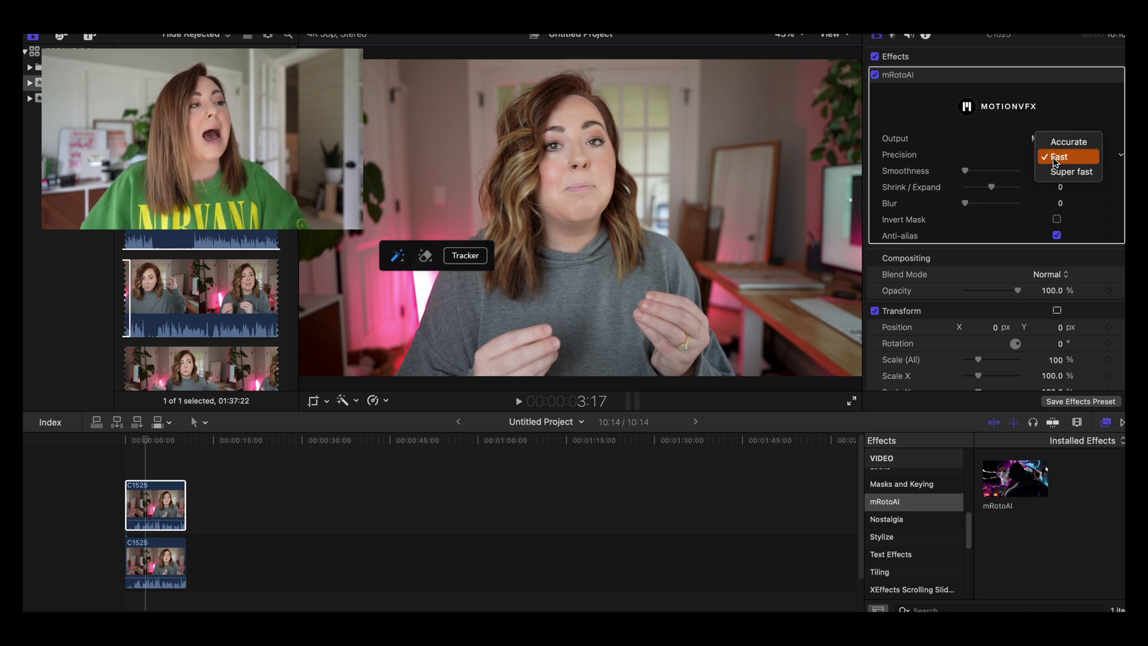
pyautogui.click(1059, 142)
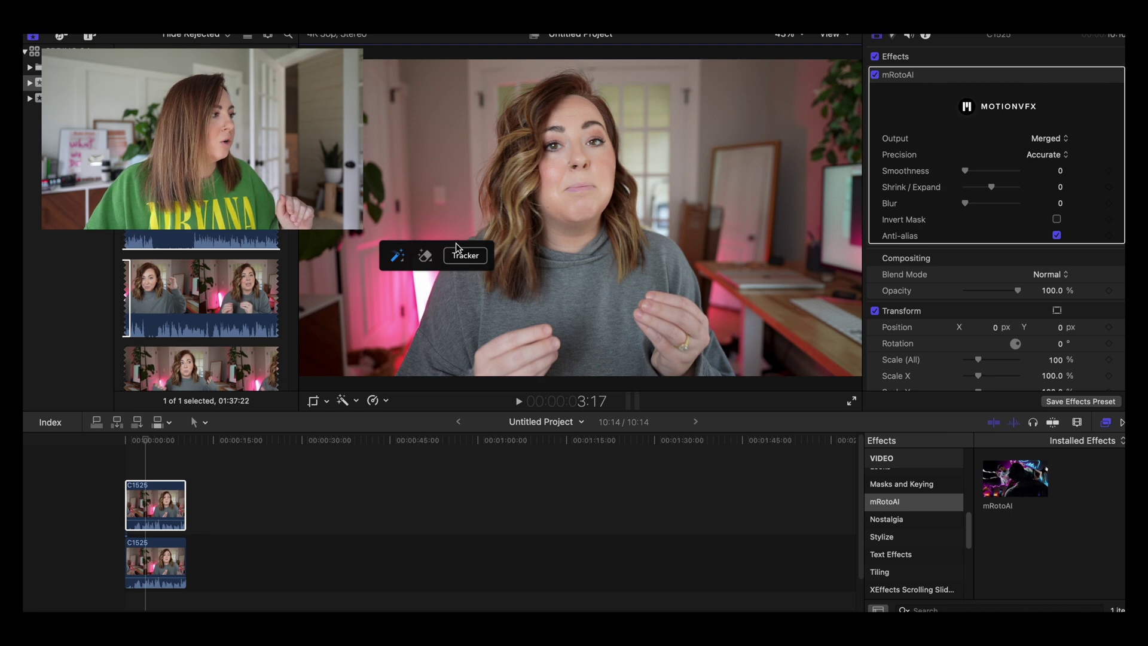
pyautogui.moveTo(456, 242); pyautogui.dragTo(417, 125)
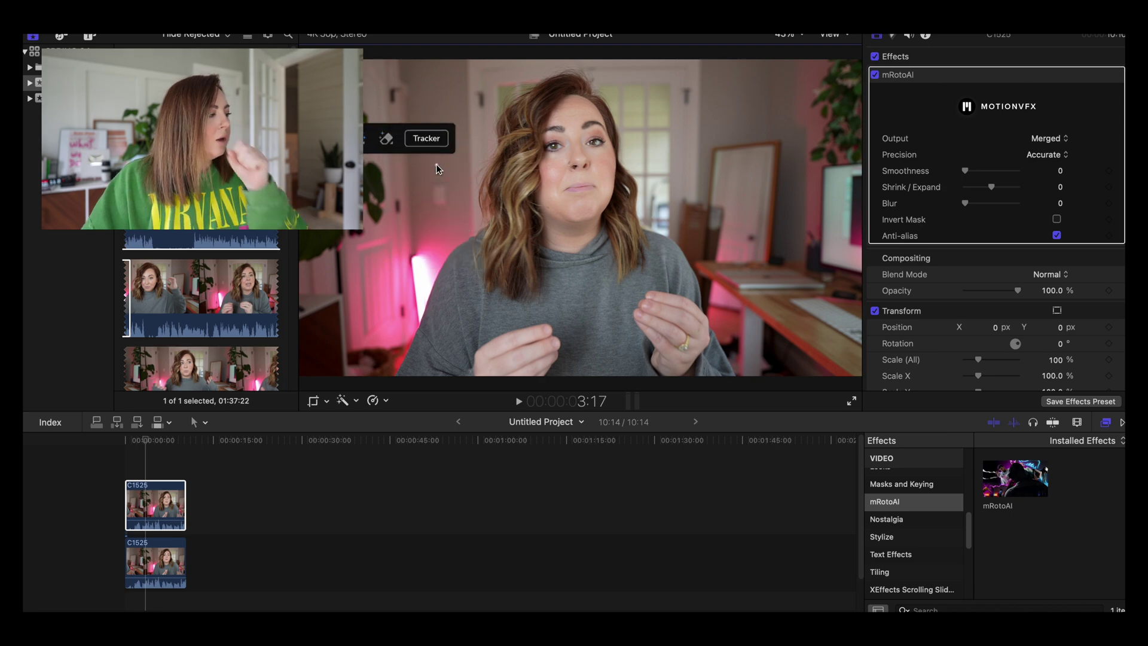
# Return the playhead to the start of the timeline, select the upper clip and move the mRotoAI tools clear of the woman.
pyautogui.click(142, 443)
pyautogui.moveTo(142, 442); pyautogui.dragTo(124, 441)
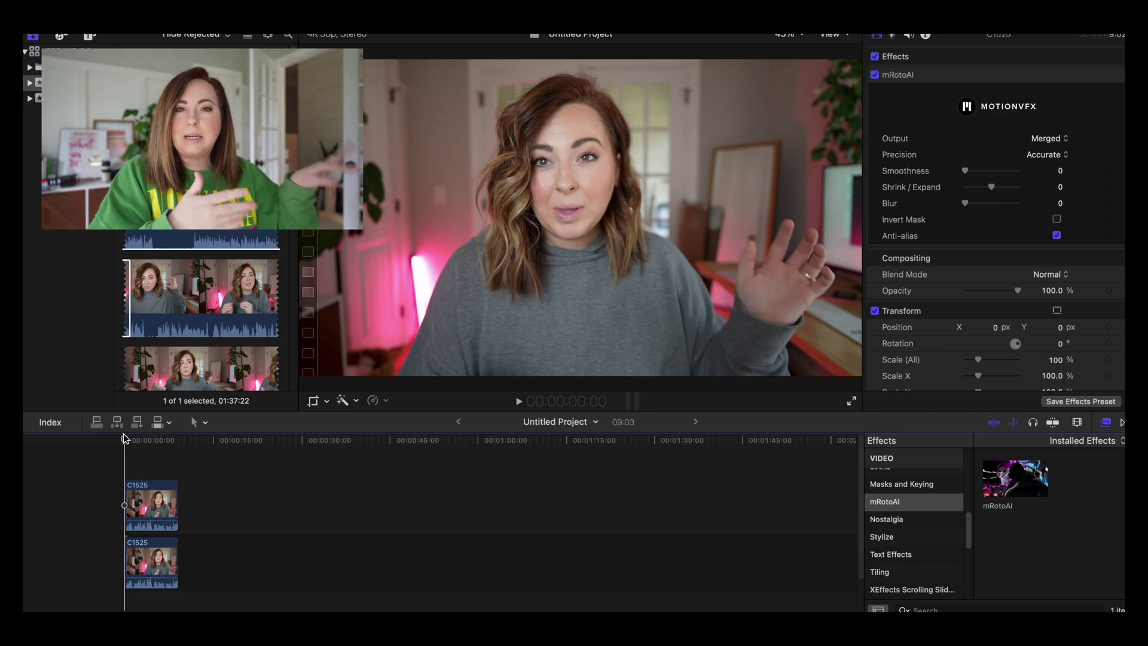
pyautogui.press('space')
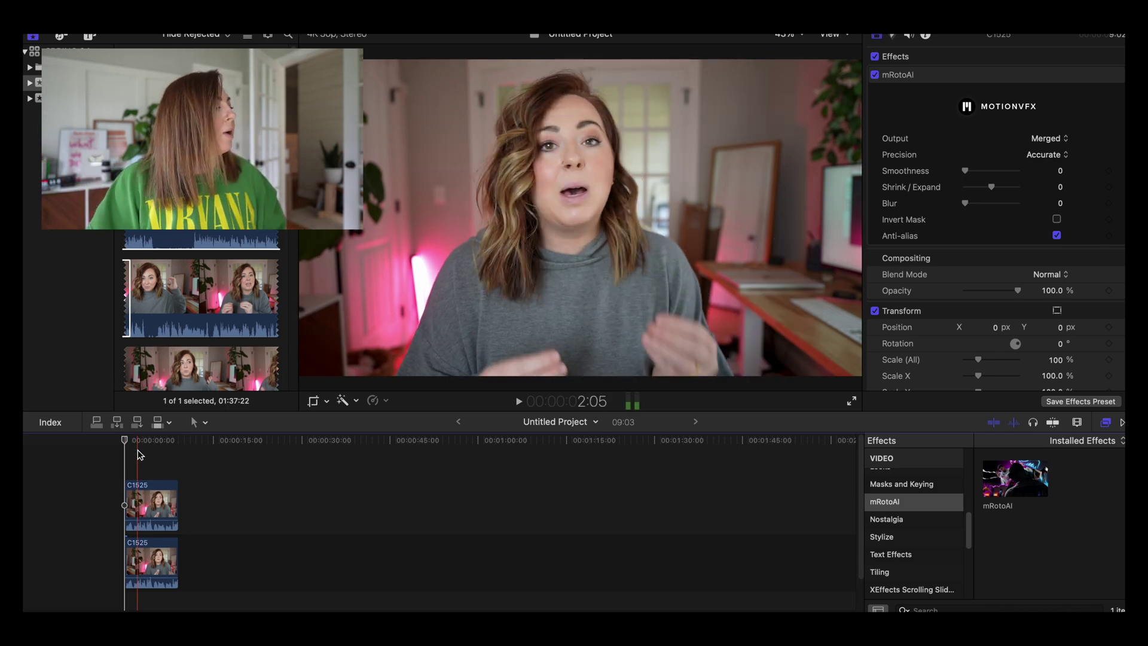
pyautogui.click(108, 443)
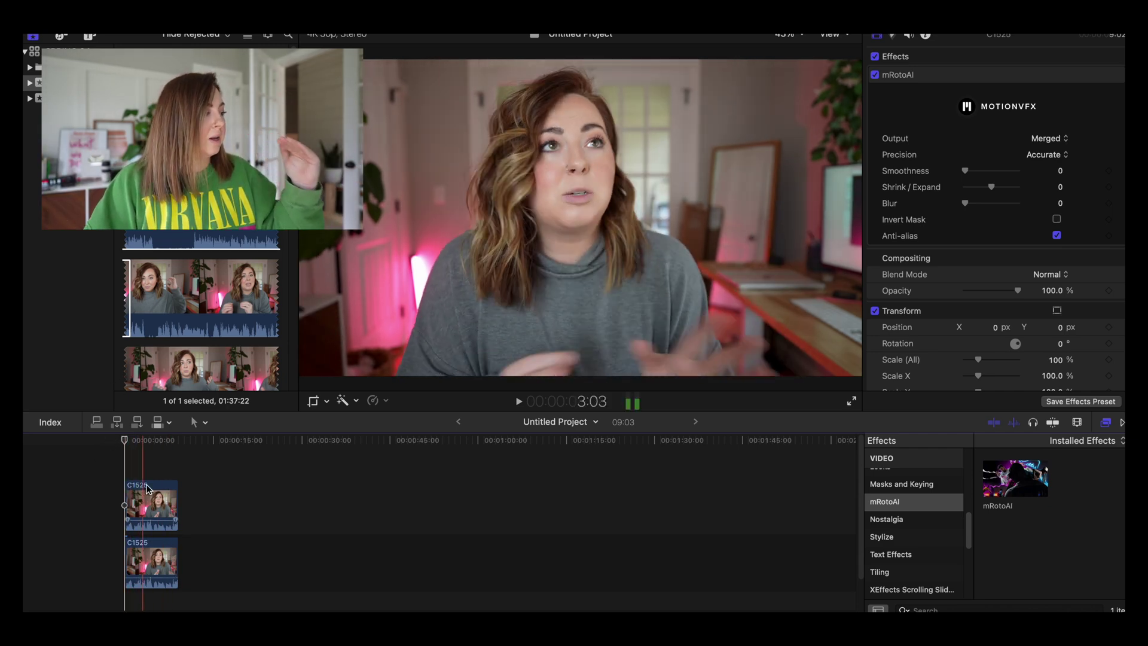
pyautogui.click(149, 505)
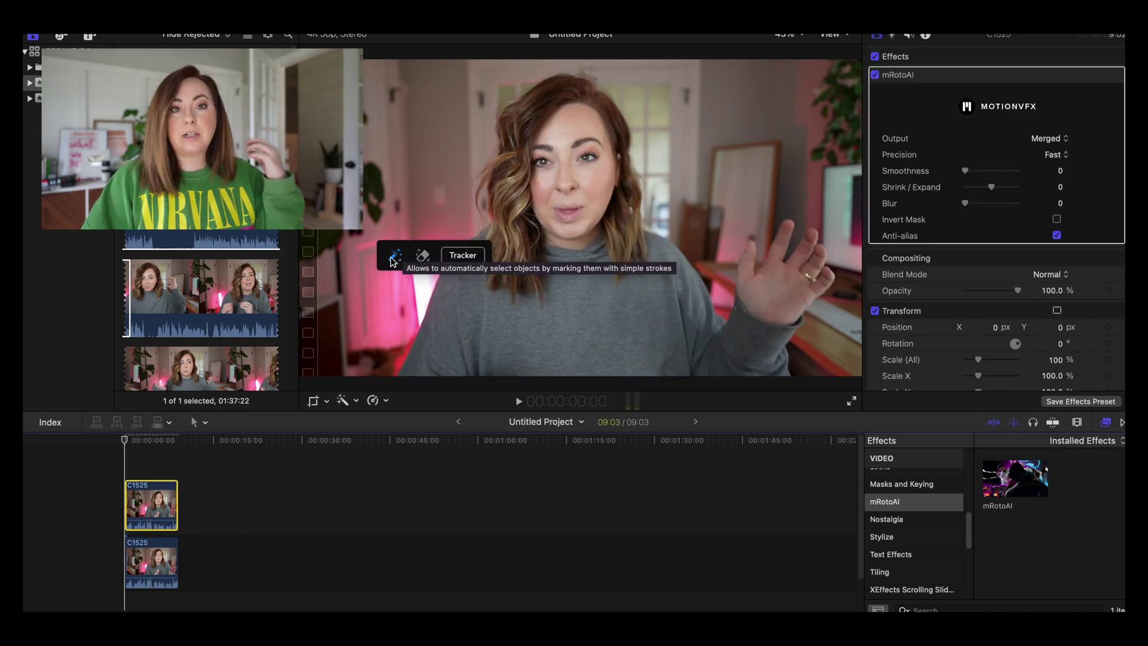
pyautogui.moveTo(384, 255); pyautogui.dragTo(352, 124)
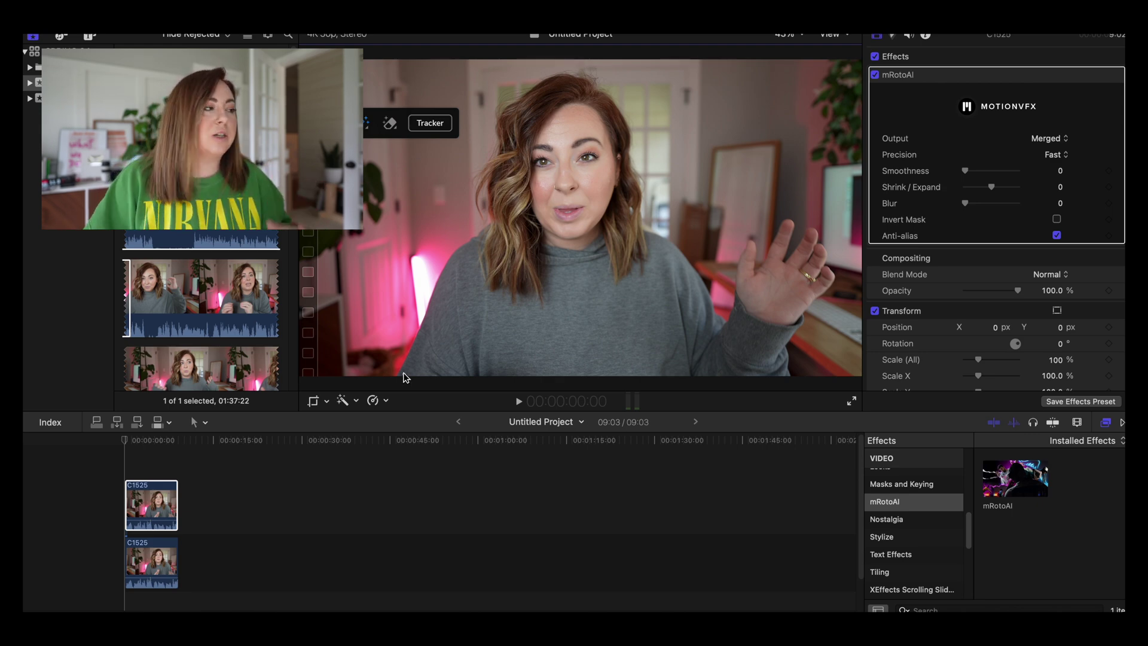
# Paint selection strokes over the woman's sweater, raised hand, arm and hair to mask them.
pyautogui.moveTo(402, 374)
pyautogui.mouseDown()
pyautogui.moveTo(462, 253)
pyautogui.moveTo(514, 234)
pyautogui.moveTo(563, 338)
pyautogui.moveTo(502, 374)
pyautogui.moveTo(425, 367)
pyautogui.moveTo(487, 261)
pyautogui.moveTo(544, 366)
pyautogui.moveTo(494, 315)
pyautogui.moveTo(546, 253)
pyautogui.moveTo(646, 283)
pyautogui.moveTo(625, 366)
pyautogui.moveTo(596, 293)
pyautogui.moveTo(621, 360)
pyautogui.moveTo(608, 266)
pyautogui.moveTo(639, 254)
pyautogui.moveTo(688, 265)
pyautogui.moveTo(716, 326)
pyautogui.mouseUp()
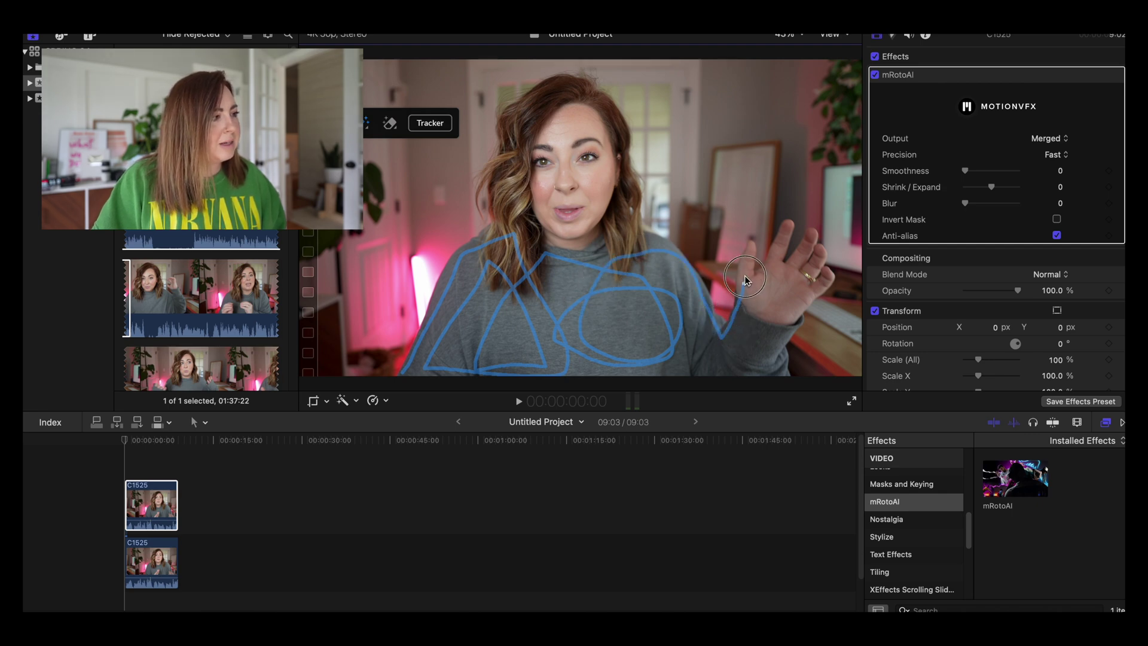
pyautogui.moveTo(752, 254)
pyautogui.mouseDown()
pyautogui.moveTo(748, 303)
pyautogui.moveTo(779, 231)
pyautogui.moveTo(780, 281)
pyautogui.mouseUp()
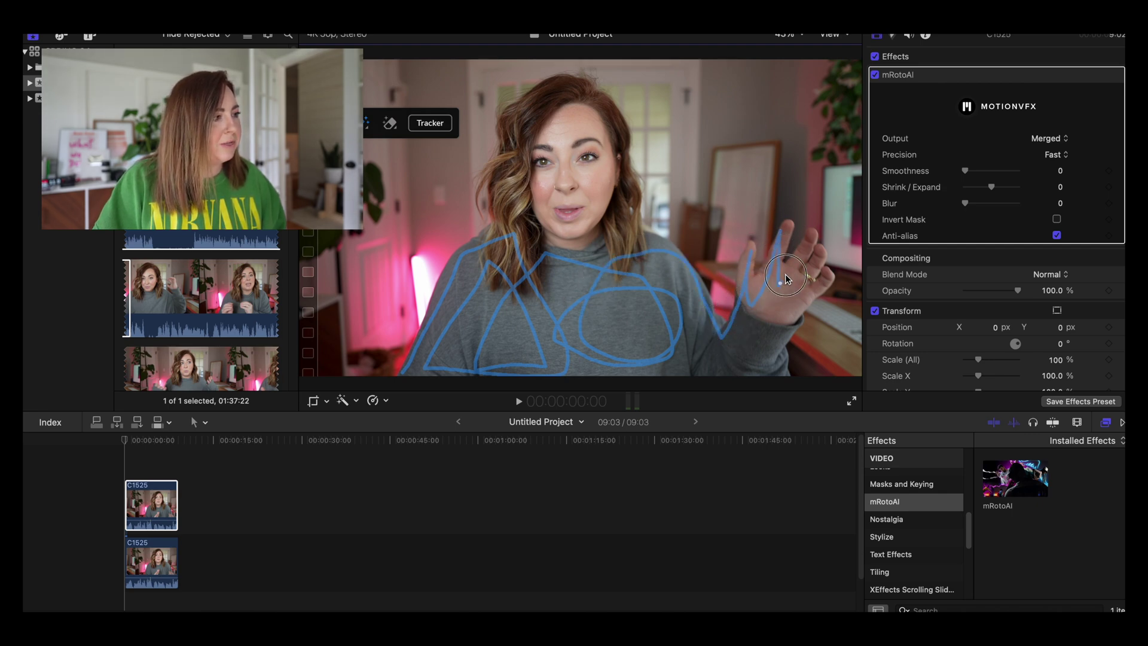
pyautogui.moveTo(804, 242)
pyautogui.mouseDown()
pyautogui.moveTo(792, 283)
pyautogui.moveTo(820, 256)
pyautogui.mouseUp()
pyautogui.moveTo(809, 305)
pyautogui.mouseDown()
pyautogui.moveTo(771, 356)
pyautogui.moveTo(783, 341)
pyautogui.moveTo(788, 383)
pyautogui.moveTo(605, 377)
pyautogui.moveTo(661, 359)
pyautogui.moveTo(651, 308)
pyautogui.moveTo(581, 332)
pyautogui.mouseUp()
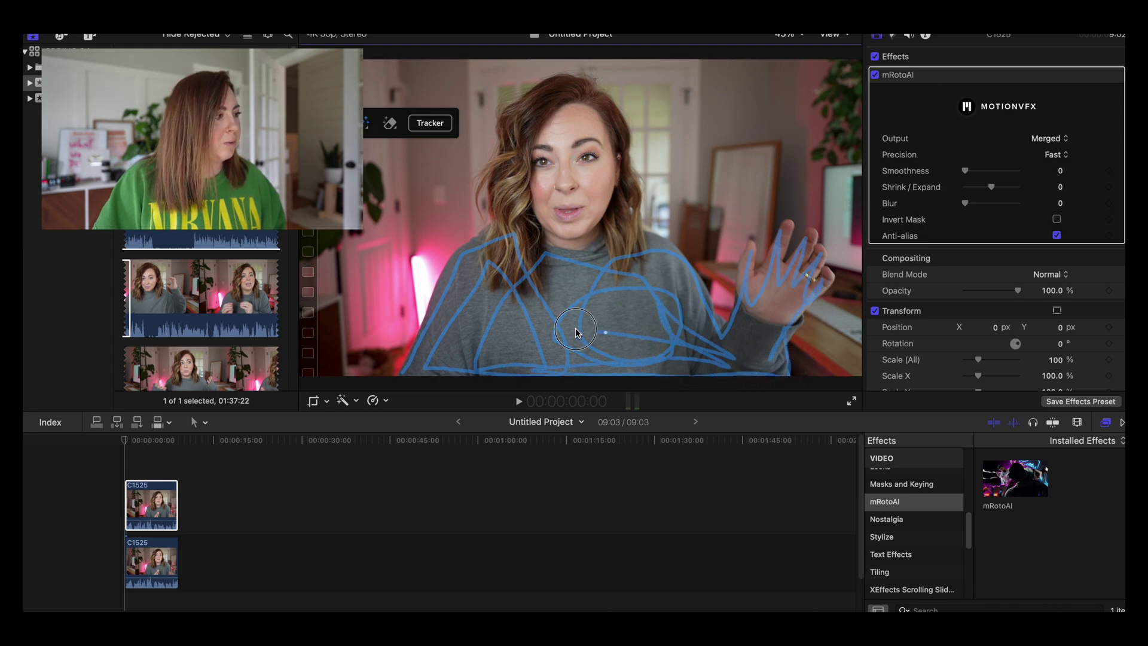
pyautogui.moveTo(638, 212)
pyautogui.mouseDown()
pyautogui.moveTo(615, 117)
pyautogui.moveTo(586, 88)
pyautogui.moveTo(541, 91)
pyautogui.moveTo(505, 117)
pyautogui.mouseUp()
pyautogui.moveTo(507, 167)
pyautogui.mouseDown()
pyautogui.moveTo(494, 238)
pyautogui.moveTo(461, 258)
pyautogui.moveTo(491, 234)
pyautogui.mouseUp()
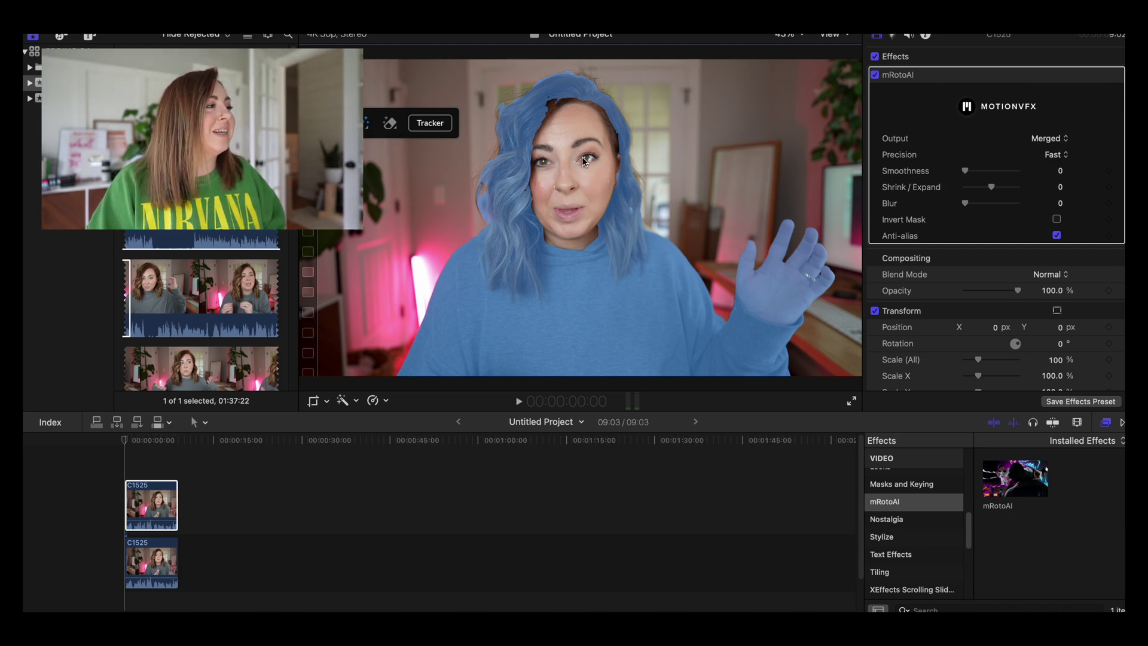
# Extend the mask over the woman's face and forehead and fill the remaining gaps around her hair.
pyautogui.moveTo(557, 112)
pyautogui.mouseDown()
pyautogui.moveTo(578, 114)
pyautogui.moveTo(601, 212)
pyautogui.moveTo(599, 116)
pyautogui.moveTo(610, 197)
pyautogui.moveTo(567, 236)
pyautogui.moveTo(584, 187)
pyautogui.moveTo(547, 127)
pyautogui.moveTo(553, 113)
pyautogui.moveTo(609, 166)
pyautogui.moveTo(613, 233)
pyautogui.mouseUp()
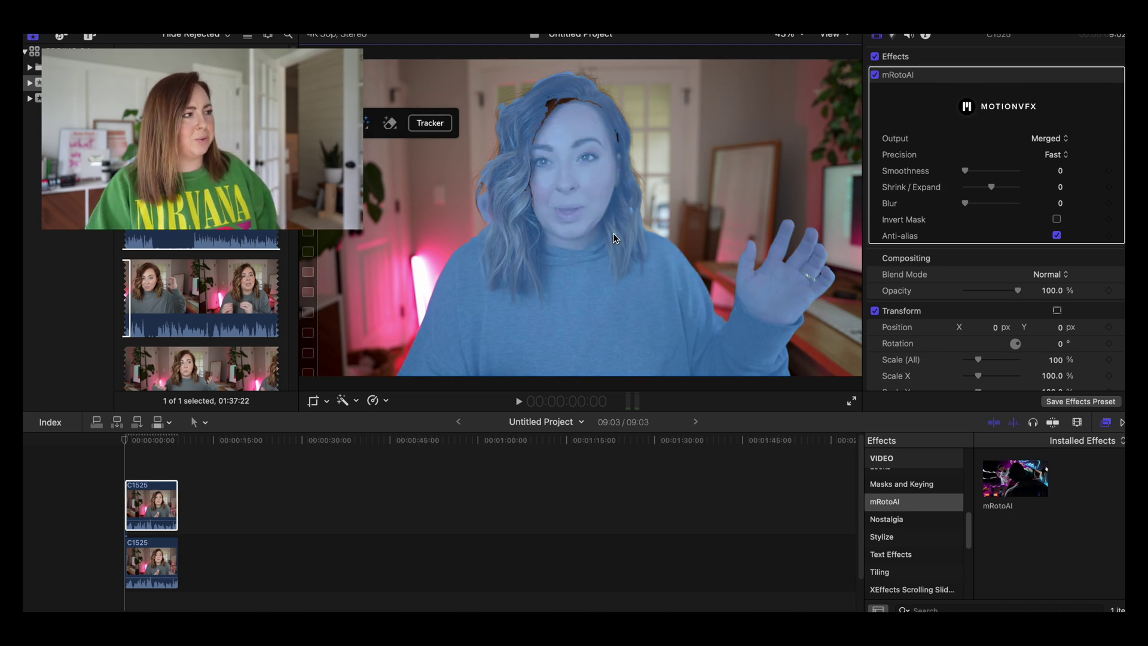
pyautogui.moveTo(533, 130)
pyautogui.mouseDown()
pyautogui.moveTo(562, 94)
pyautogui.moveTo(617, 116)
pyautogui.moveTo(564, 99)
pyautogui.moveTo(619, 129)
pyautogui.moveTo(624, 152)
pyautogui.mouseUp()
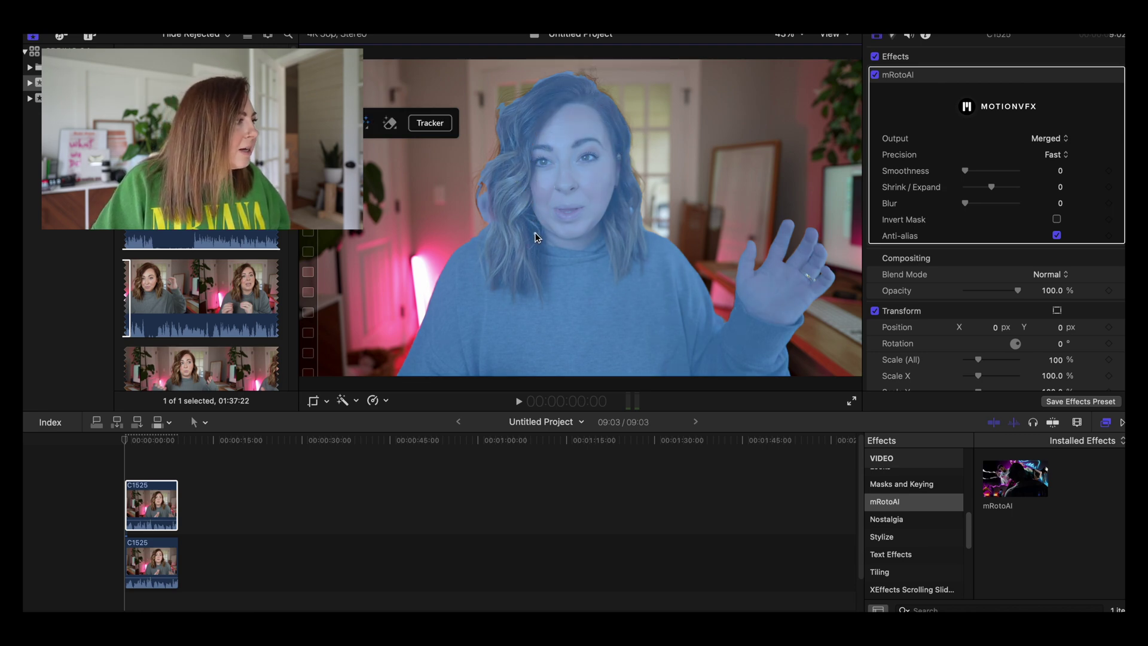
pyautogui.click(482, 184)
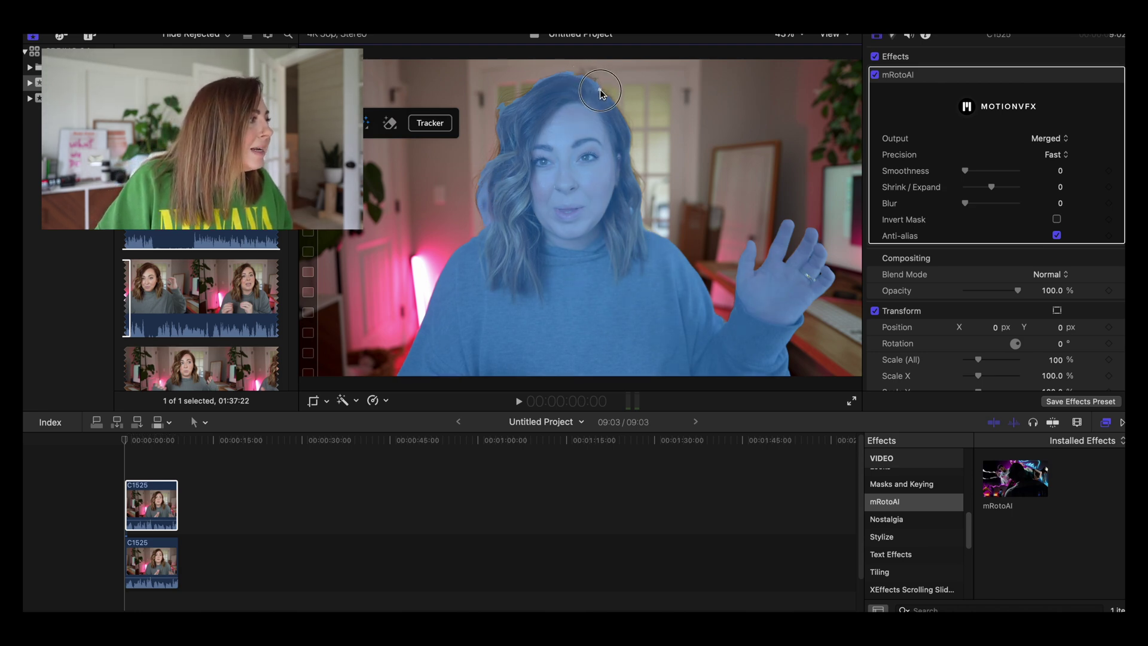
pyautogui.click(612, 101)
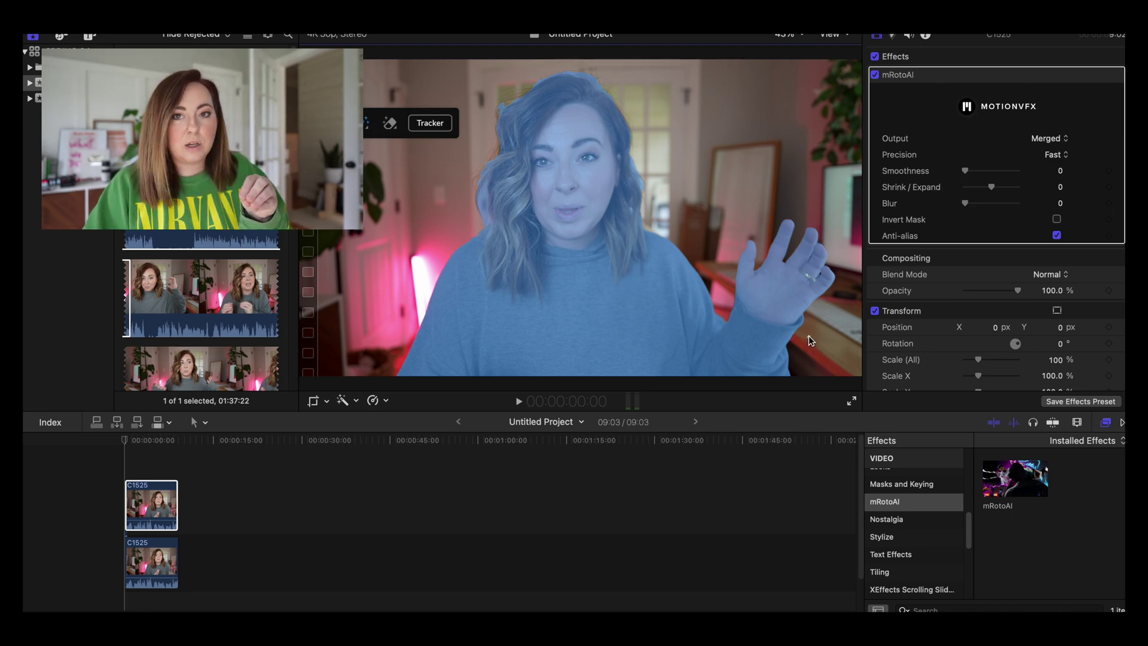
pyautogui.click(389, 124)
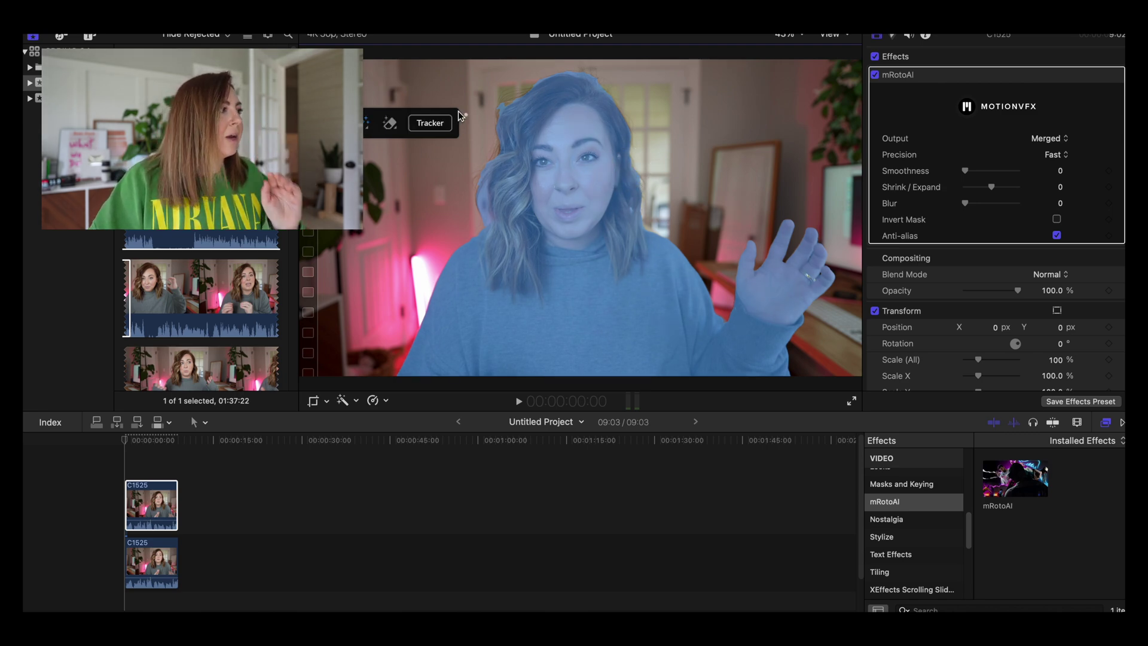
pyautogui.click(508, 106)
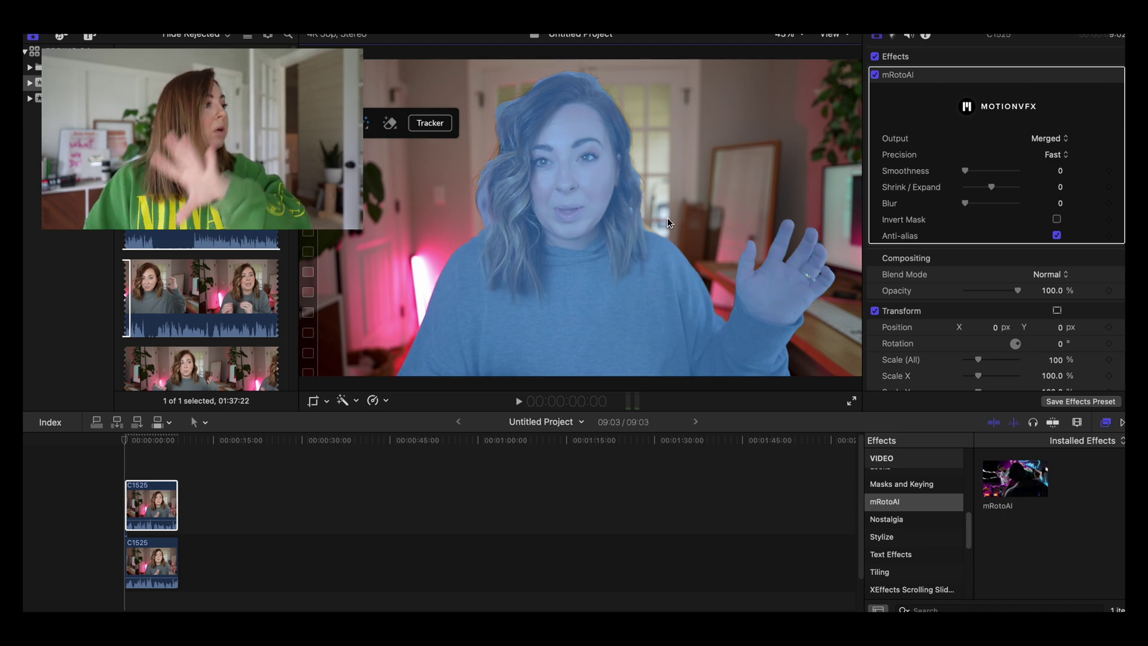
# Track the mask forward through the clip and set the mRotoAI output to Masked Video.
pyautogui.click(436, 124)
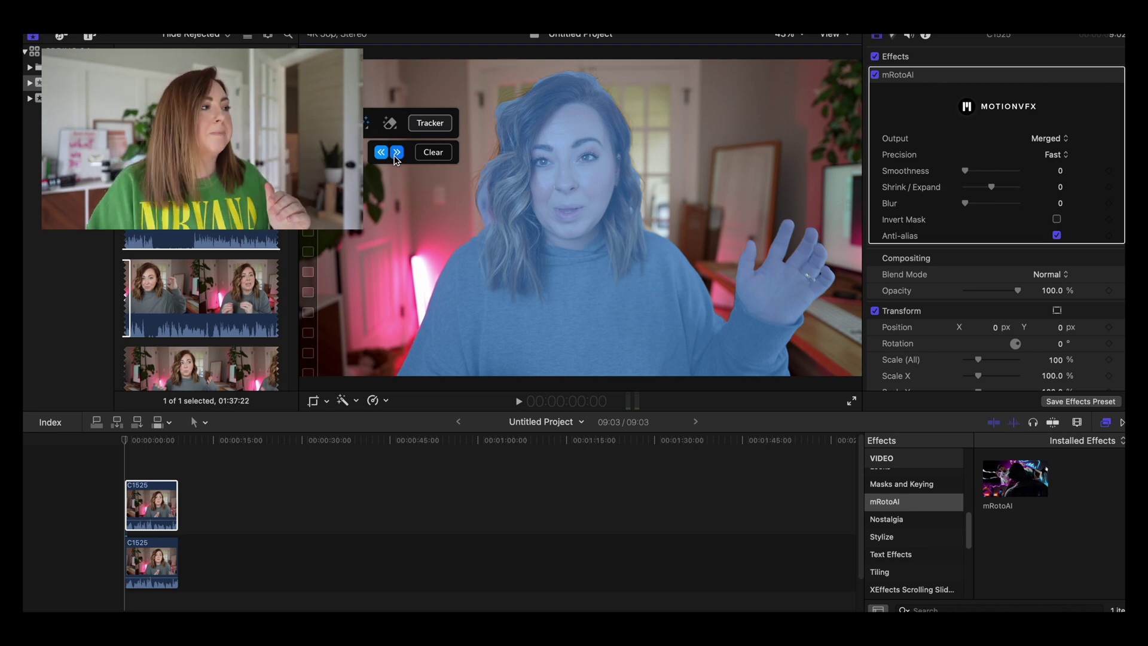
pyautogui.click(395, 154)
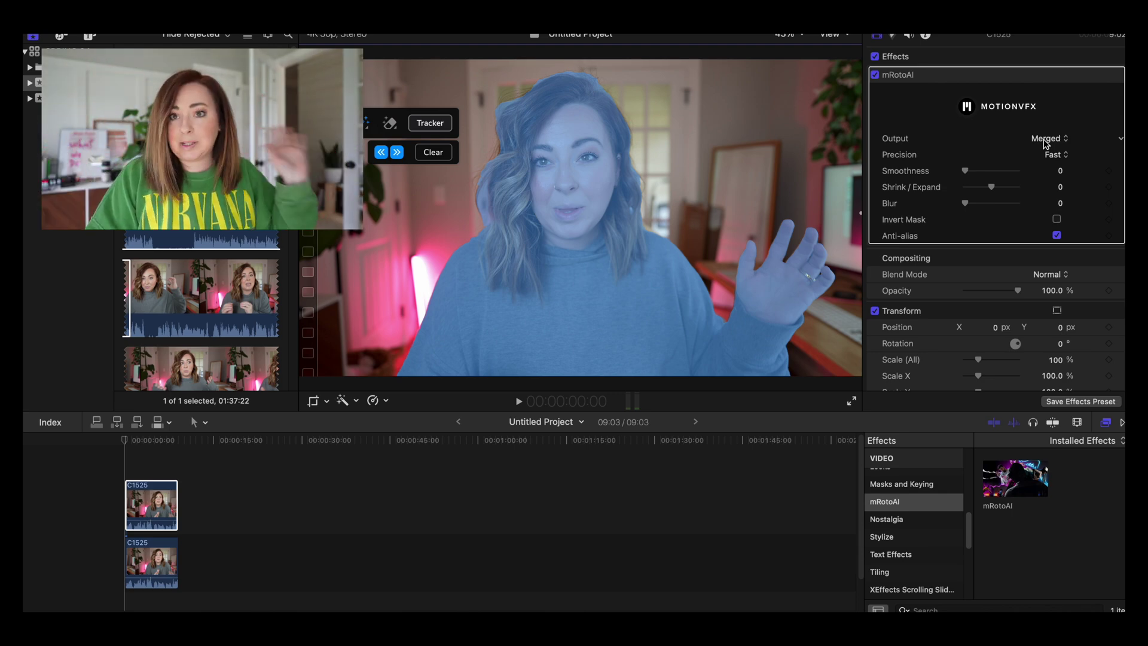
pyautogui.click(1046, 139)
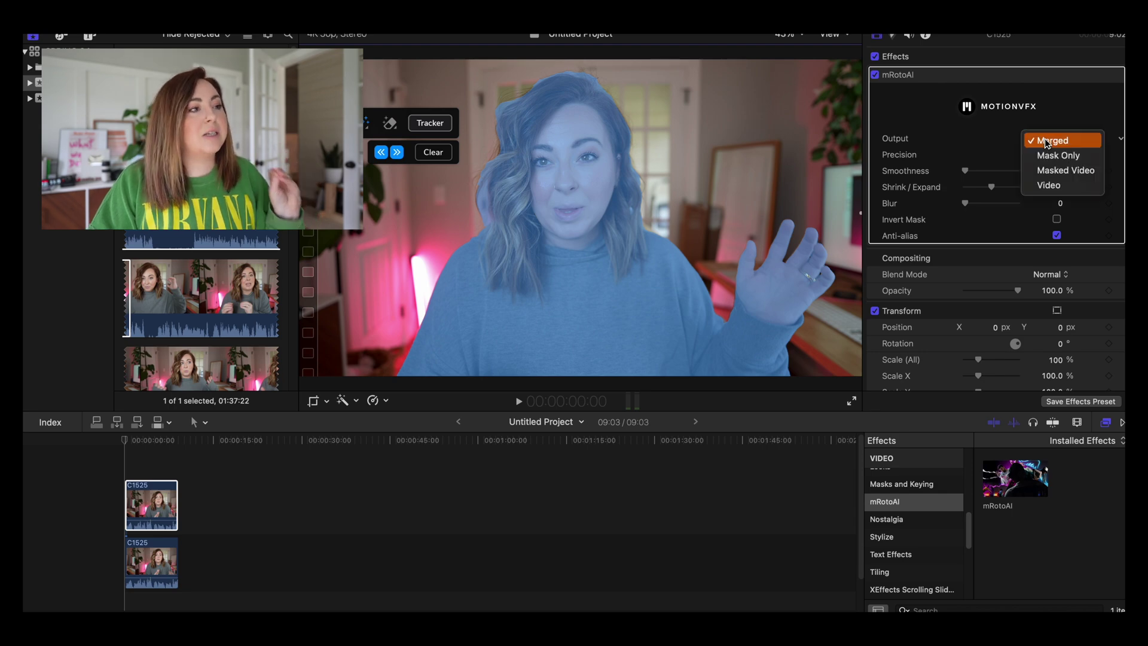
pyautogui.click(1065, 171)
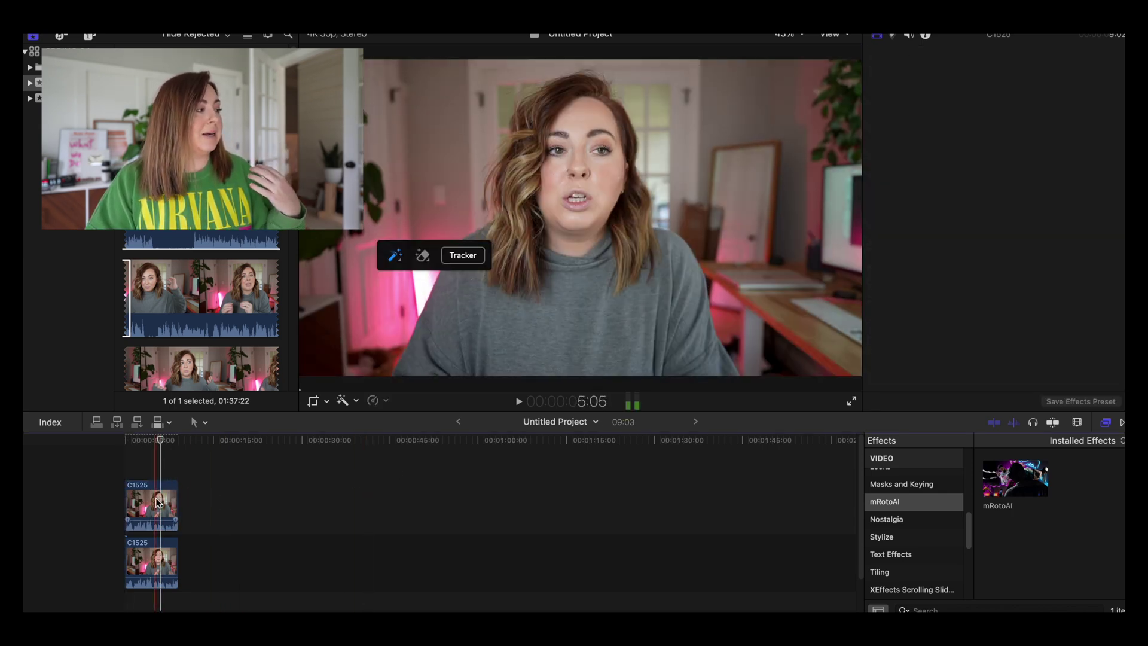
# Disable the lower C1525 clip and select the upper masked clip.
pyautogui.click(161, 562)
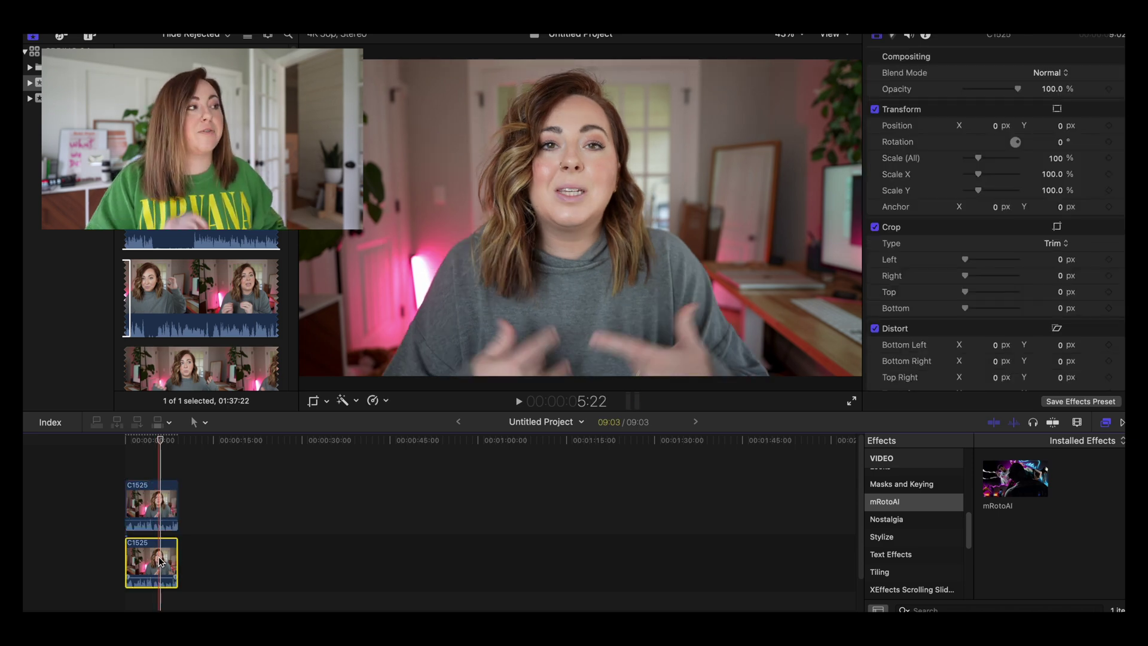
pyautogui.press('v')
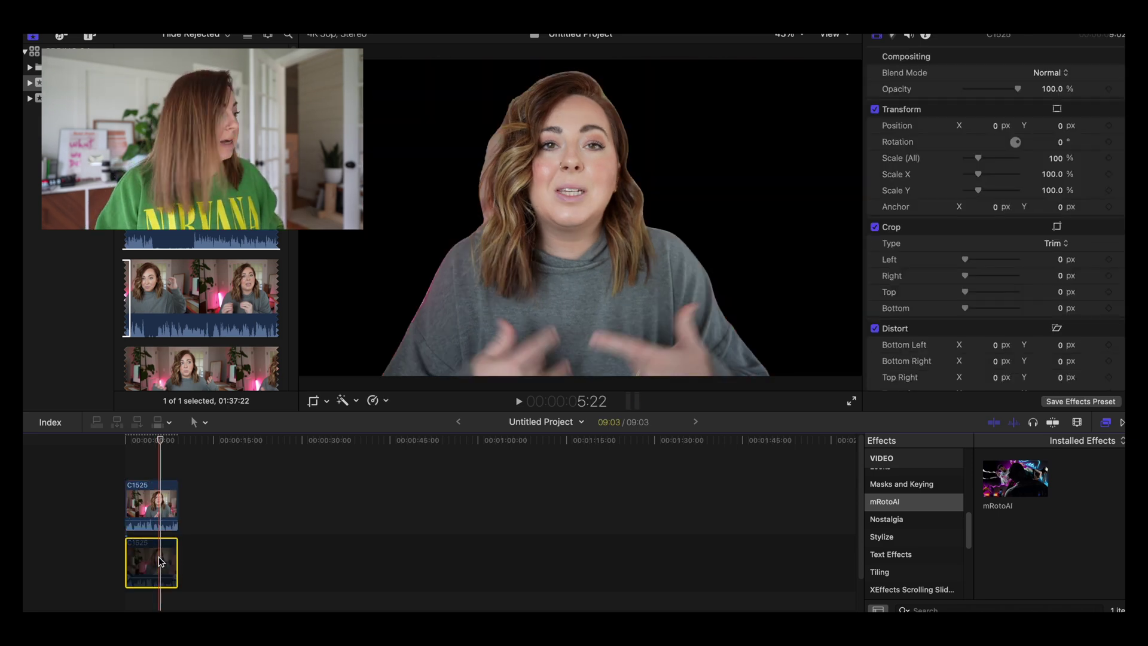
pyautogui.click(141, 503)
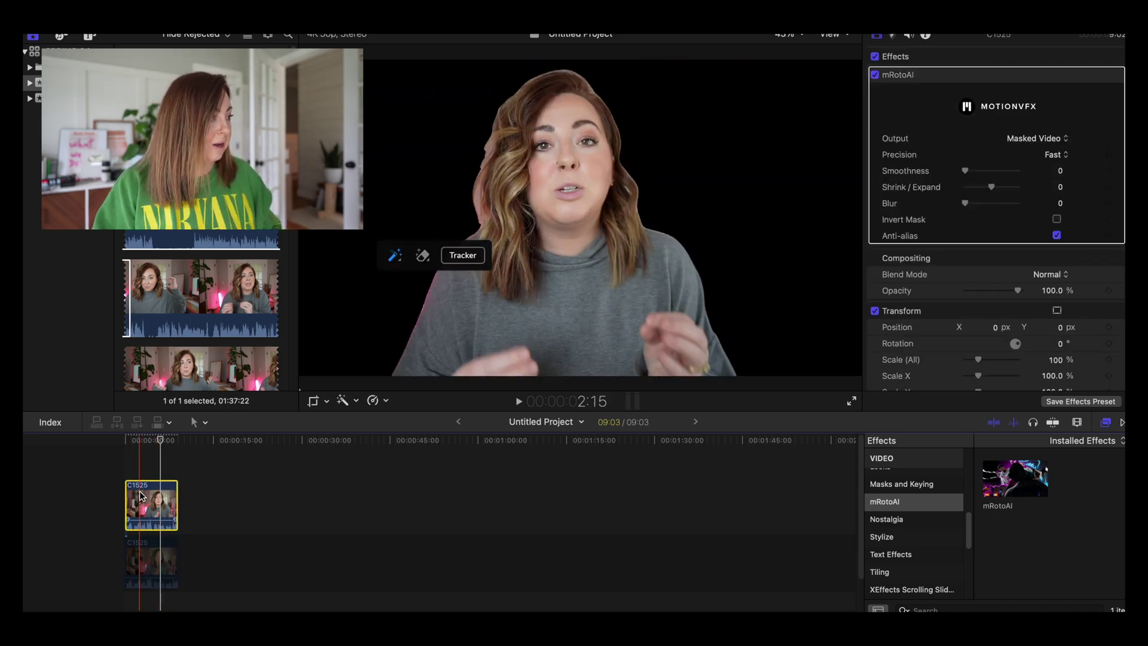
# Switch the mRotoAI output to Merged and to Mask Only to compare the two mask views.
pyautogui.click(1032, 135)
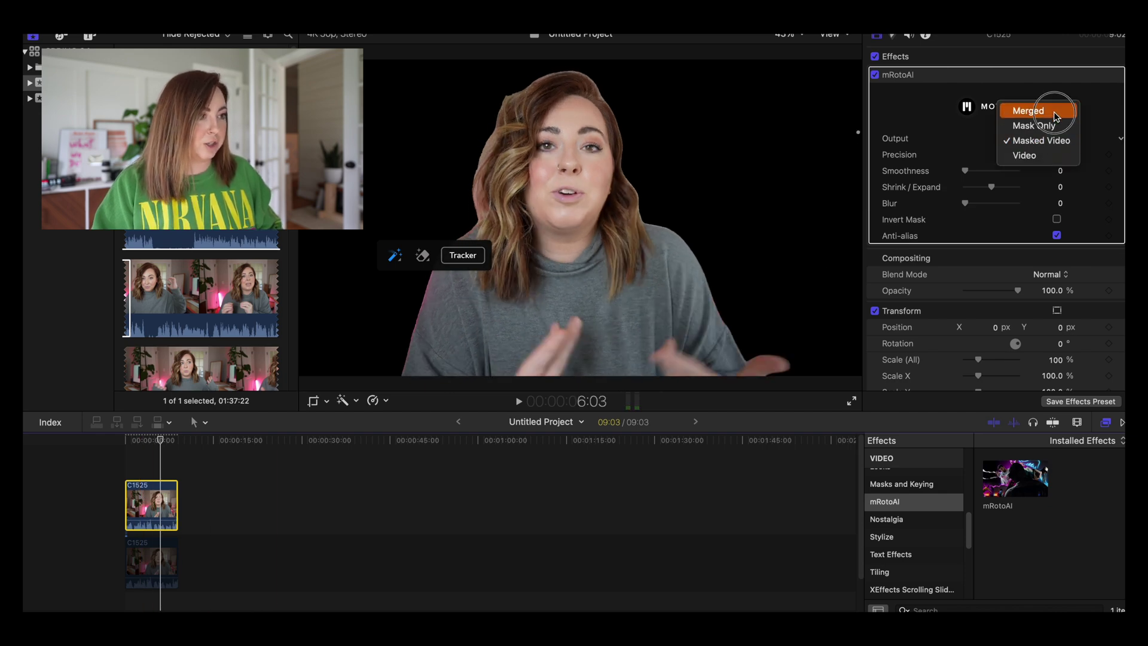
pyautogui.click(1030, 107)
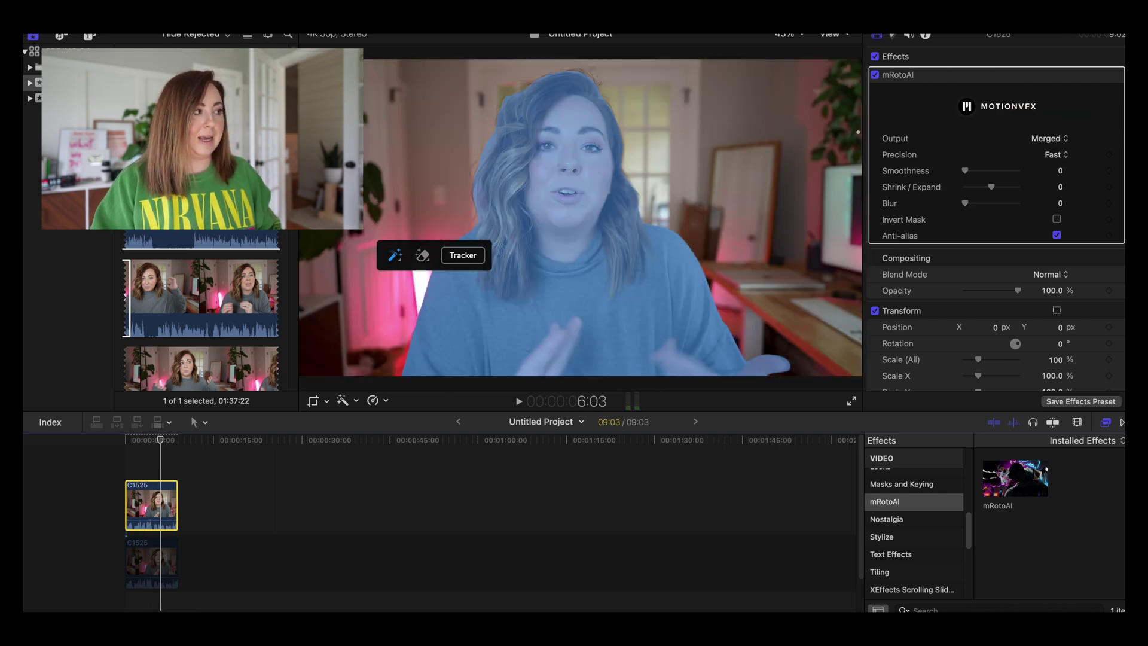
pyautogui.click(1050, 139)
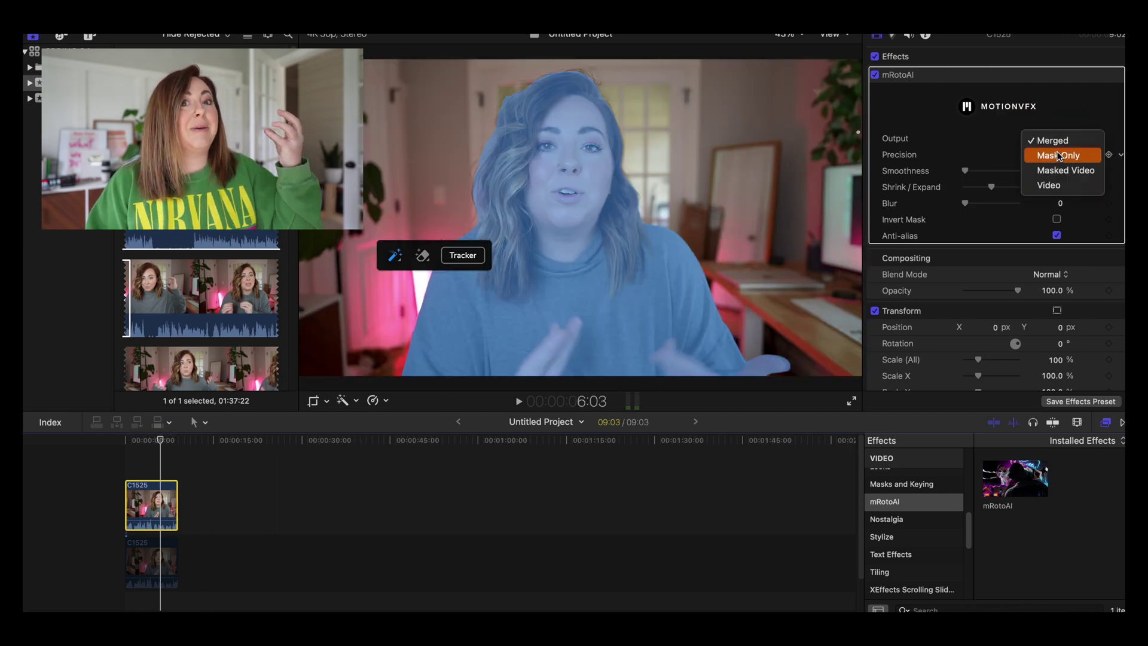
pyautogui.click(1058, 155)
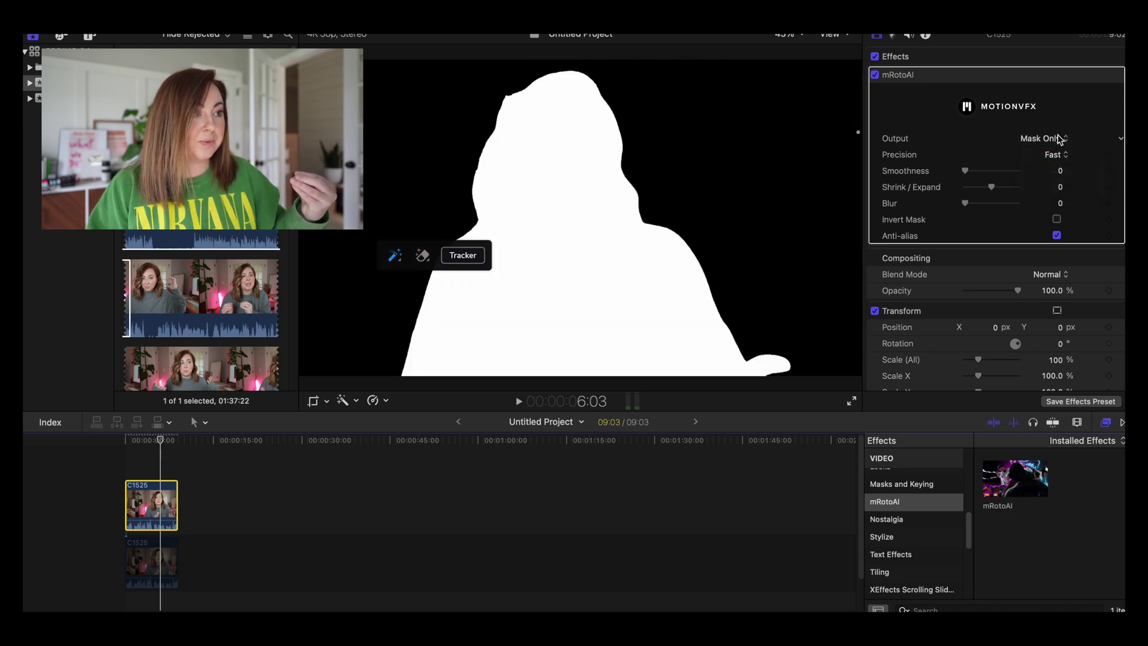
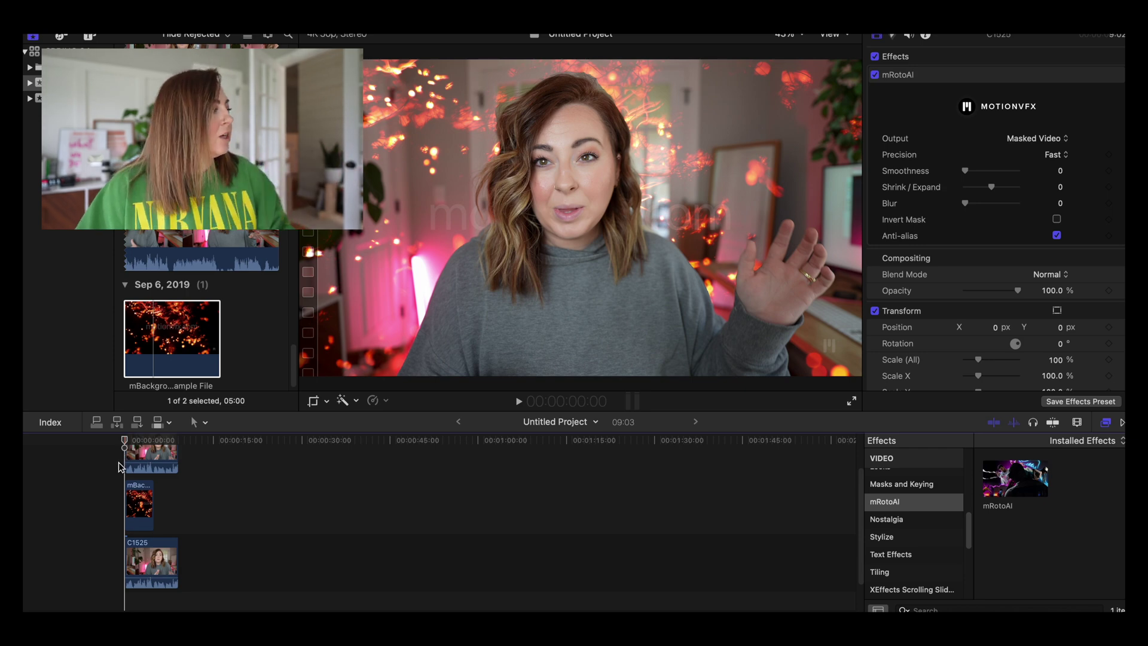
# Play back the composite with the mBackground clip between the two C1525 clips, and delete that background clip from the timeline.
pyautogui.click(139, 504)
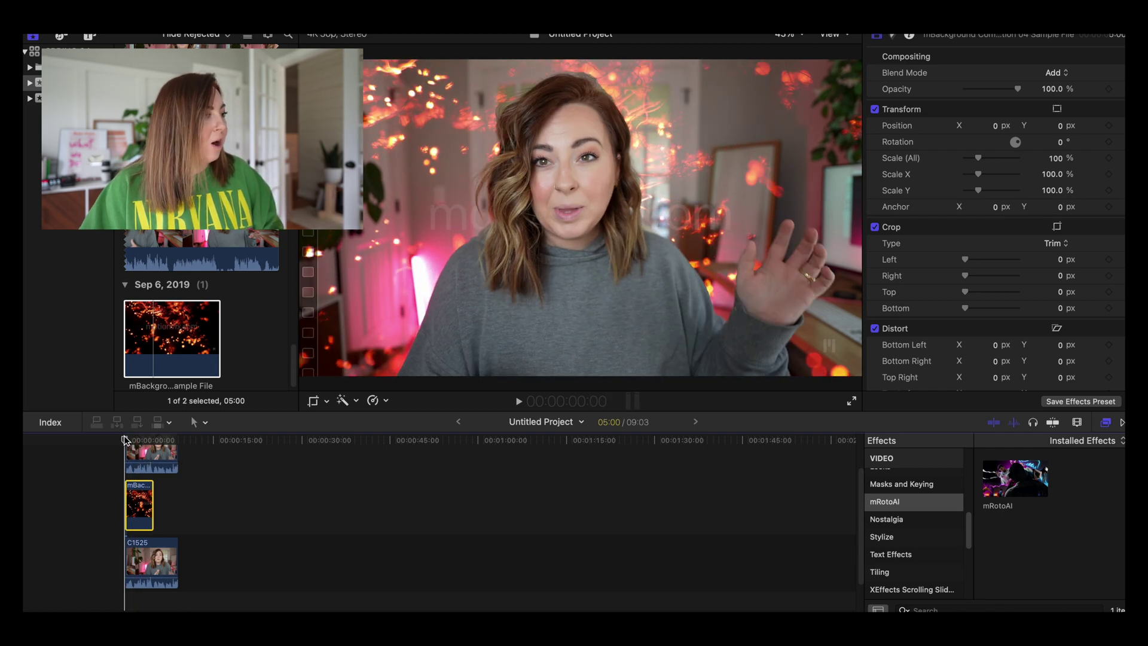
pyautogui.press('space')
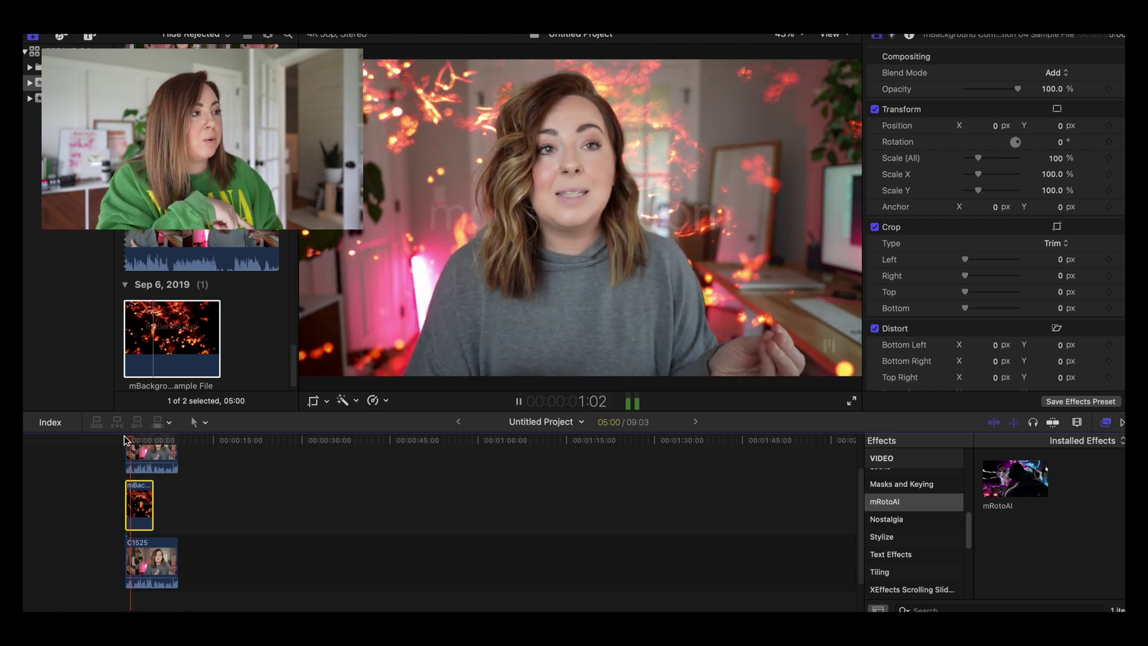
pyautogui.press('space')
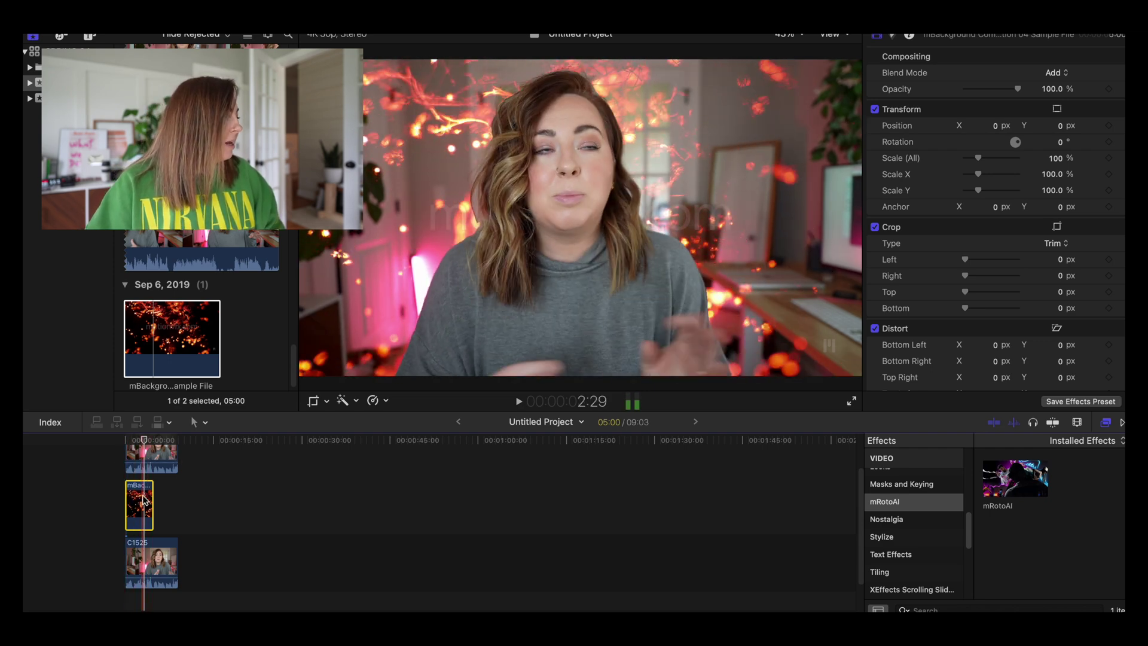
pyautogui.press('Delete')
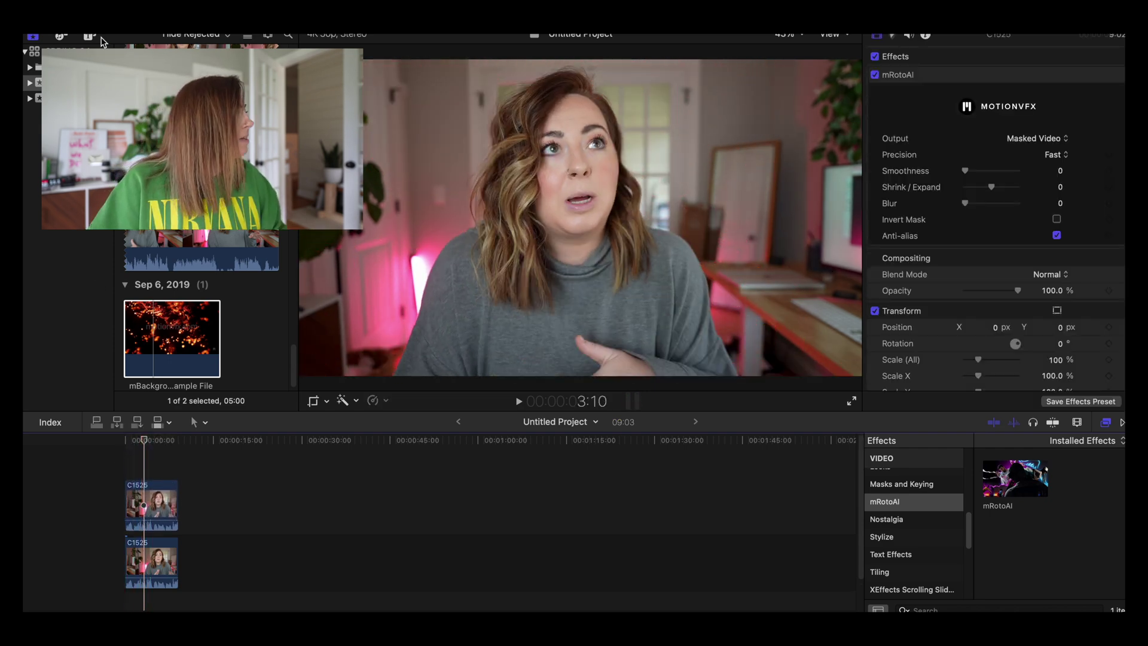
# Browse the installed title categories, including mTitle Kinetic, Hand Drawn, 360° and Creative Title, and return to the media library.
pyautogui.press('alt+super+1')
pyautogui.click(155, 144)
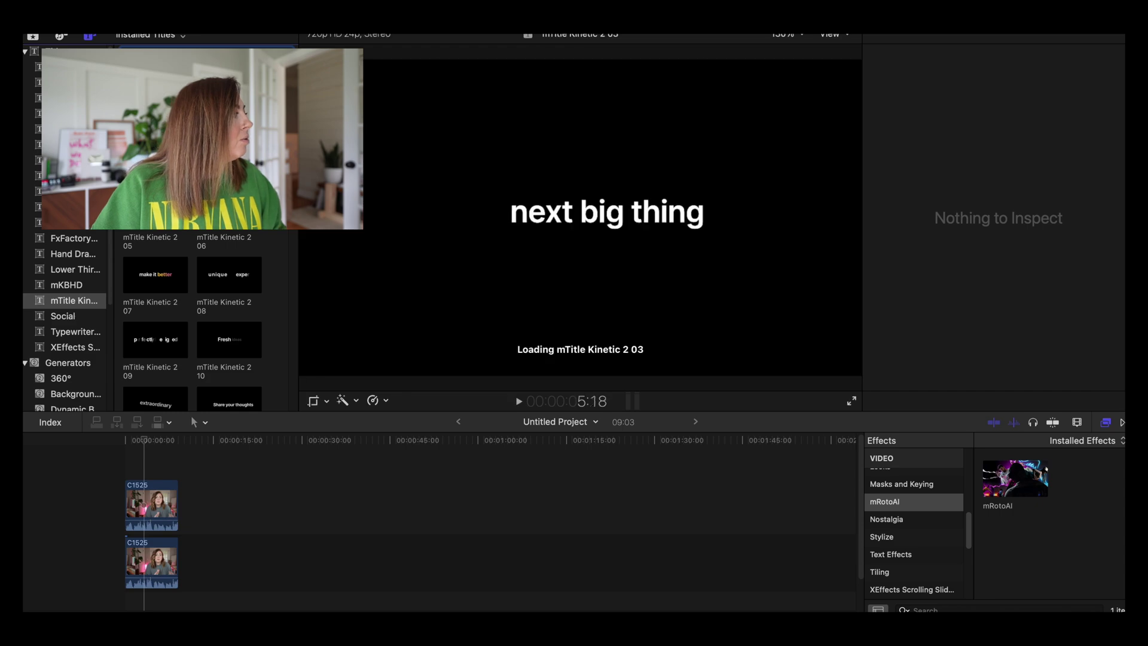
pyautogui.click(73, 254)
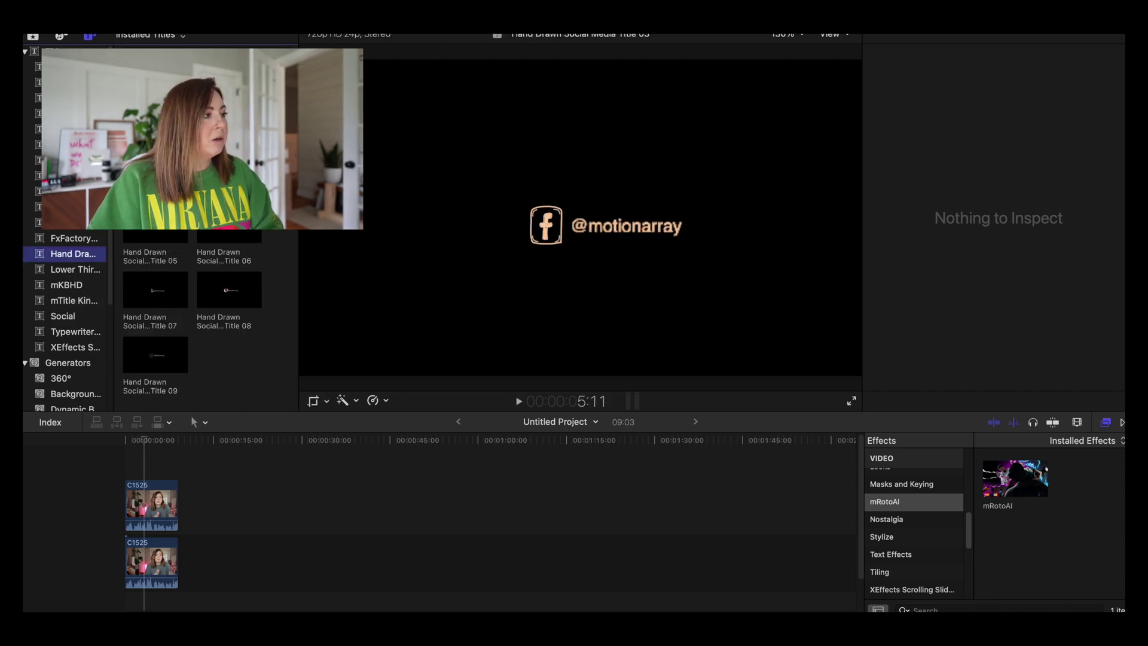
pyautogui.click(66, 98)
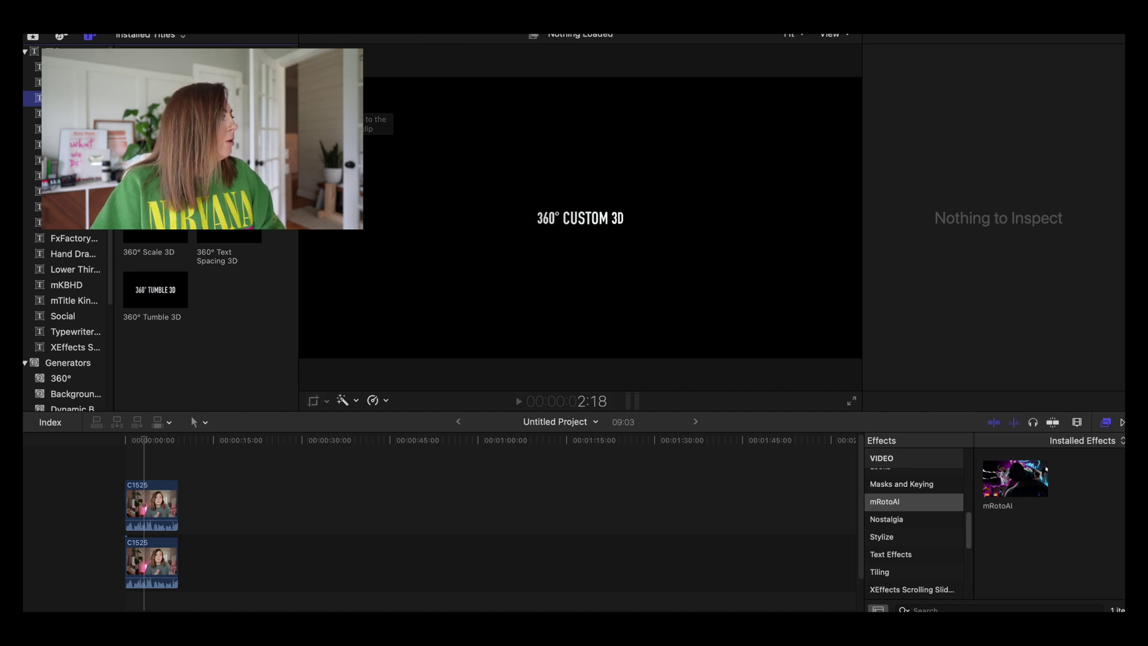
pyautogui.click(65, 144)
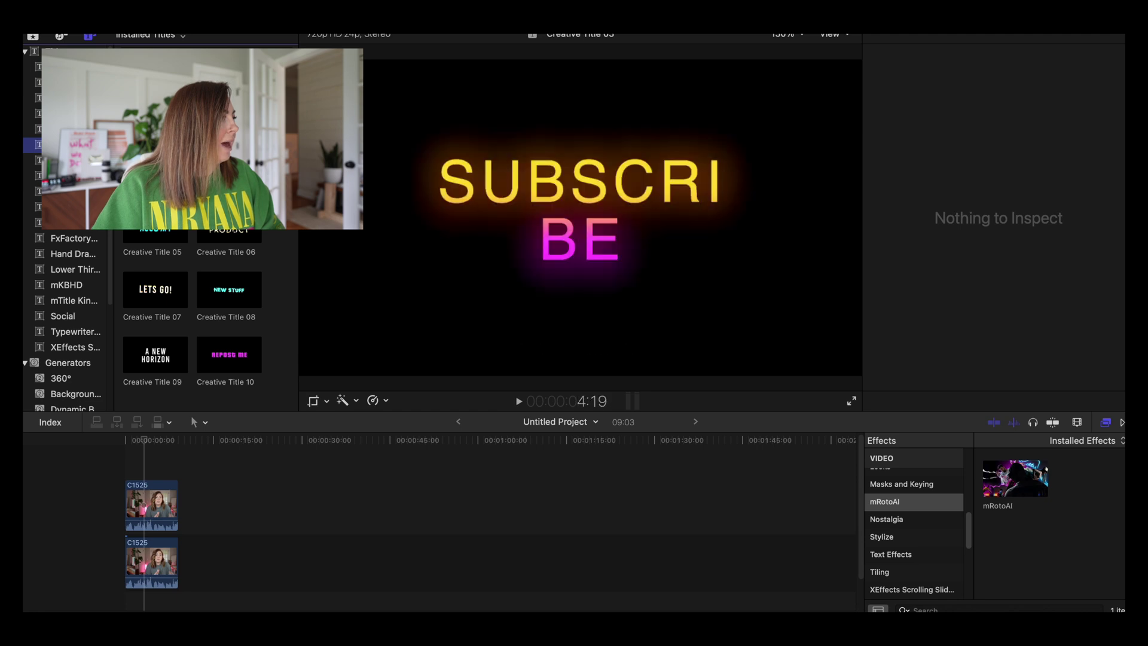
pyautogui.click(33, 36)
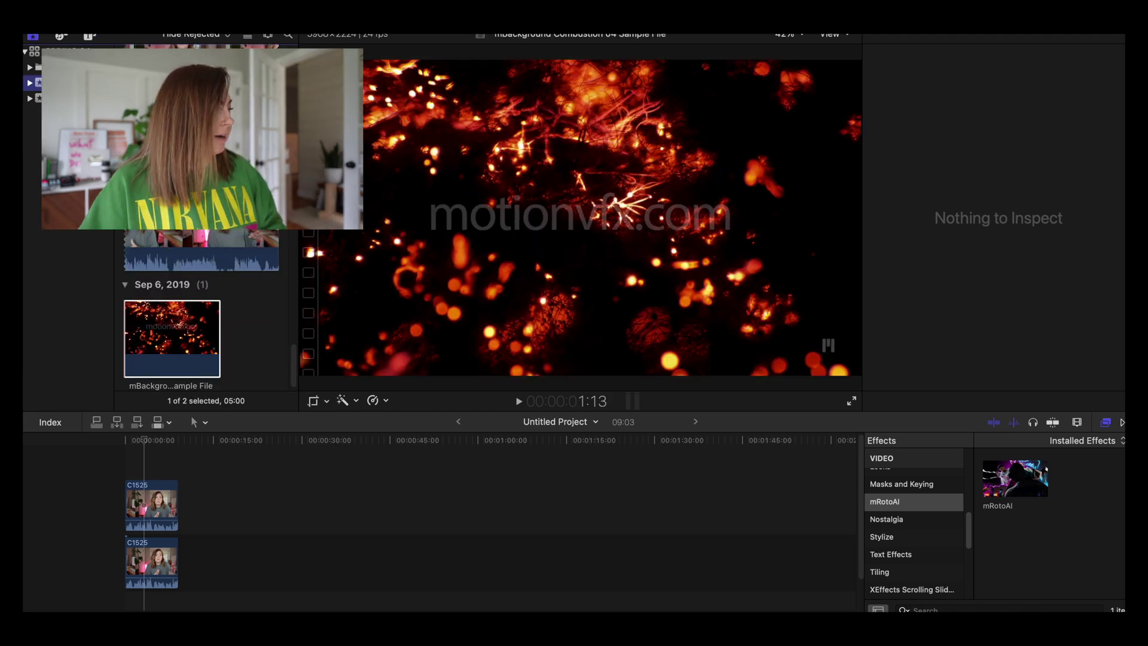
# Add a Basic Title at the start of the timeline above the clips with the text "TEST TEST TEST TEST".
pyautogui.click(34, 492)
pyautogui.click(123, 457)
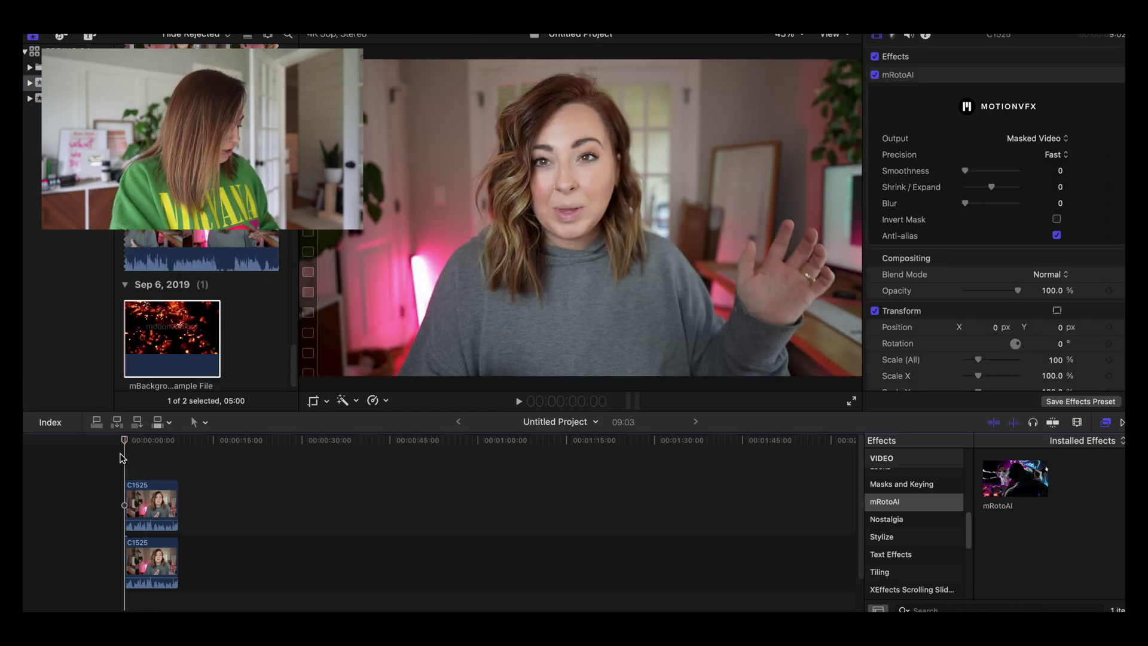
pyautogui.hotkey('ctrl', 't')
pyautogui.press('space')
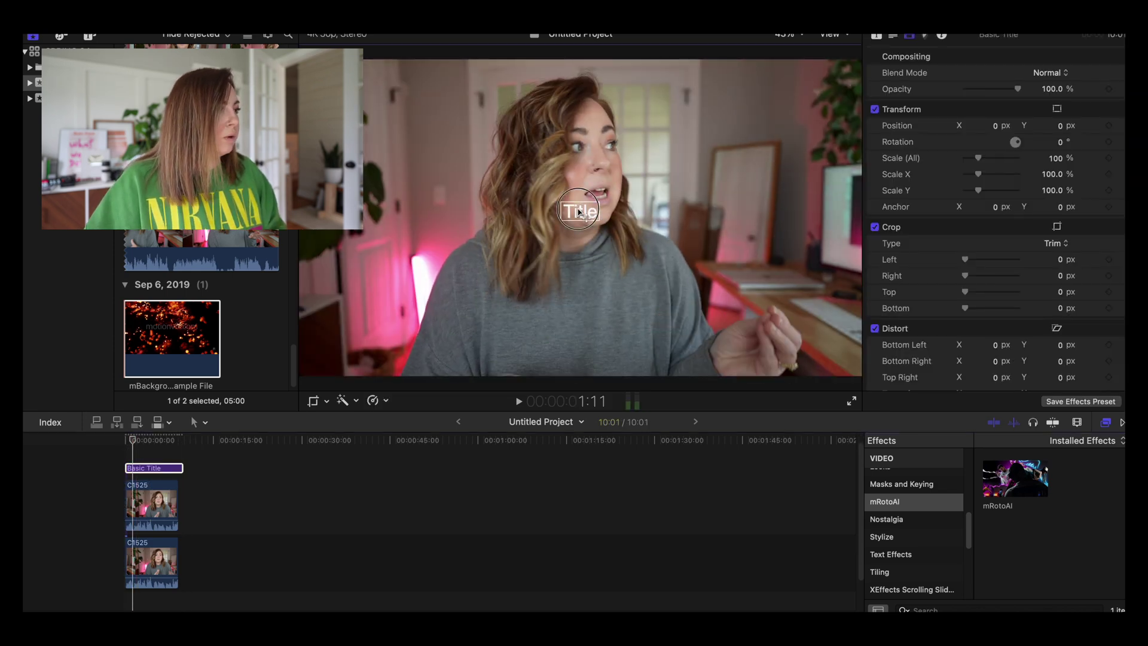
pyautogui.doubleClick(578, 210)
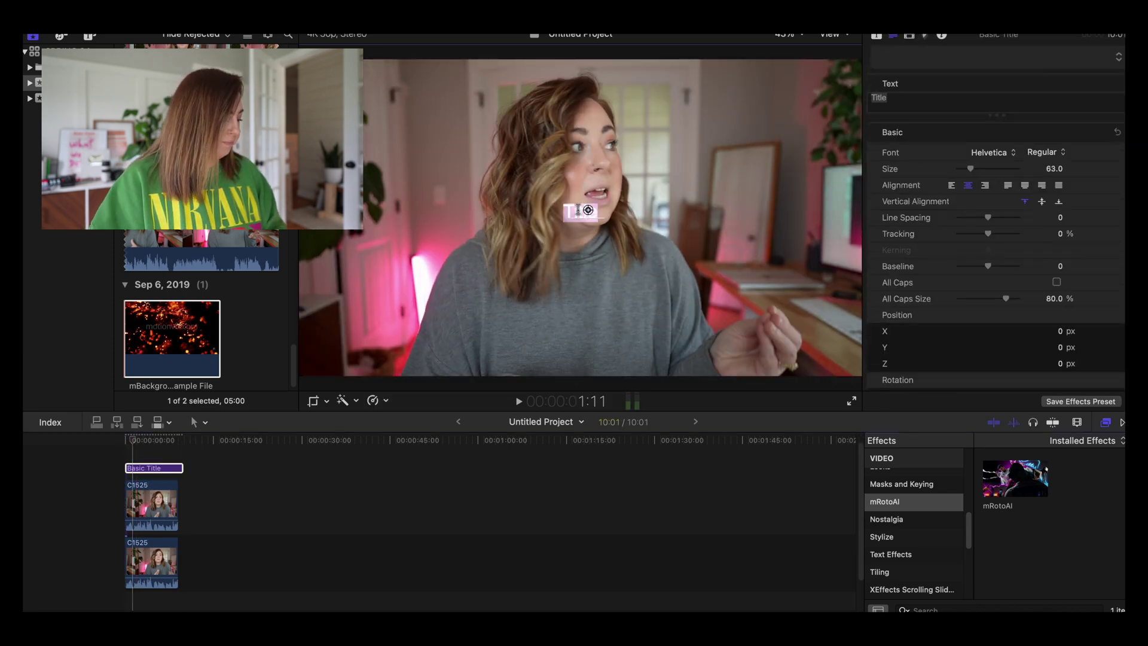
pyautogui.write('TEST T')
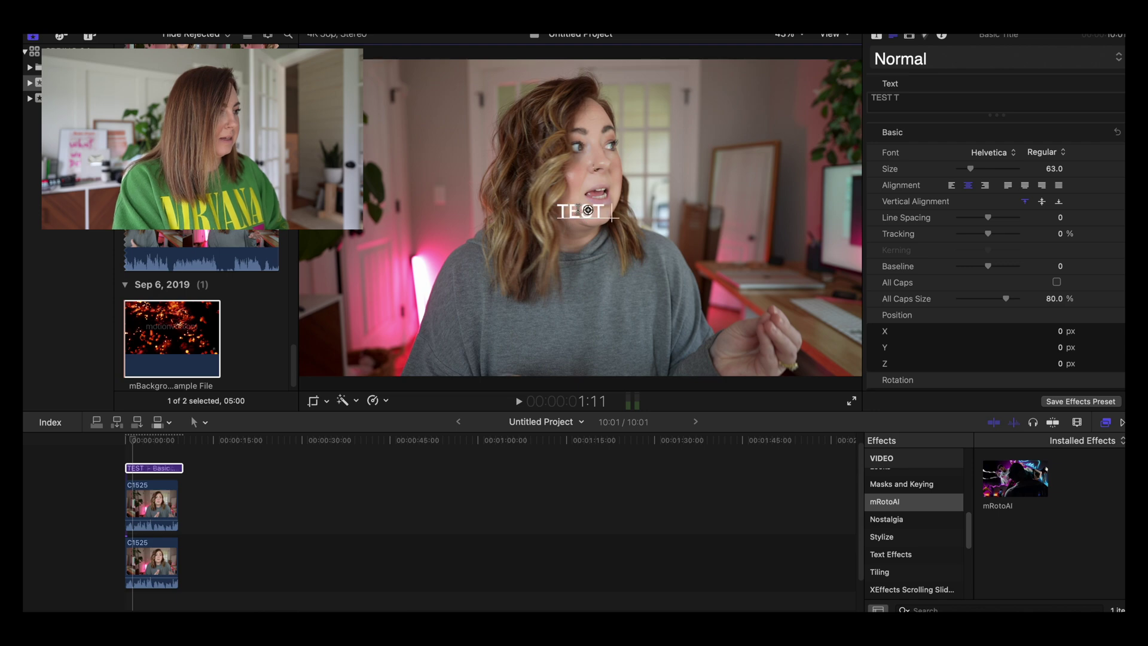
pyautogui.write('EST TEST TEST')
# Format the whole title text in Avenir Heavy at size 288.
pyautogui.press('super+a')
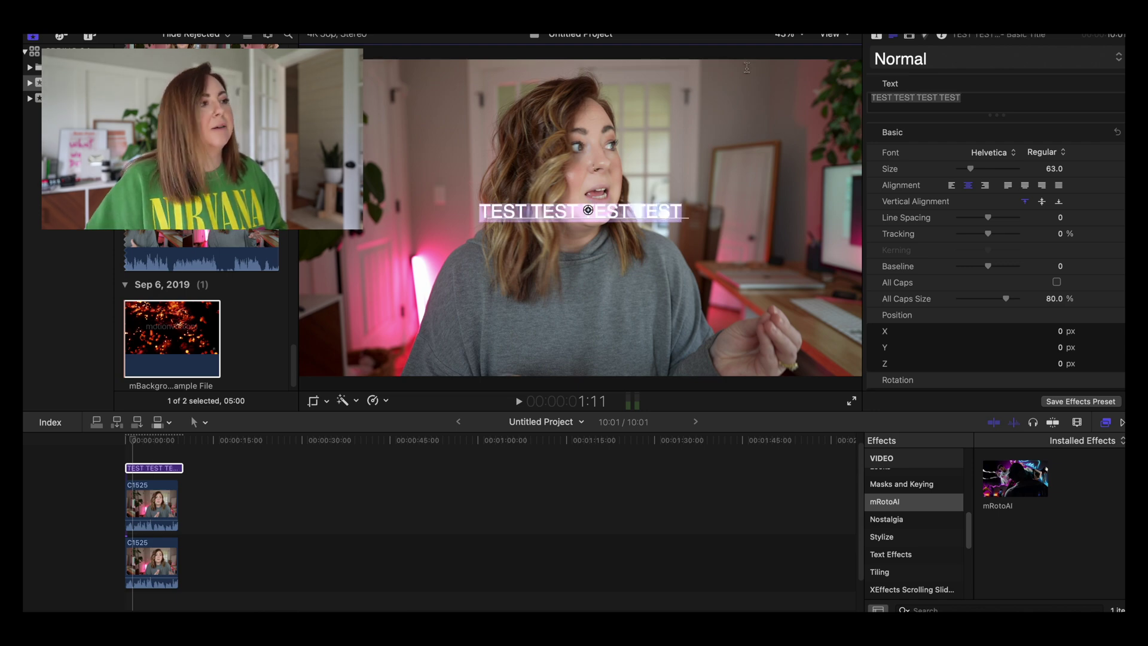
pyautogui.click(1007, 157)
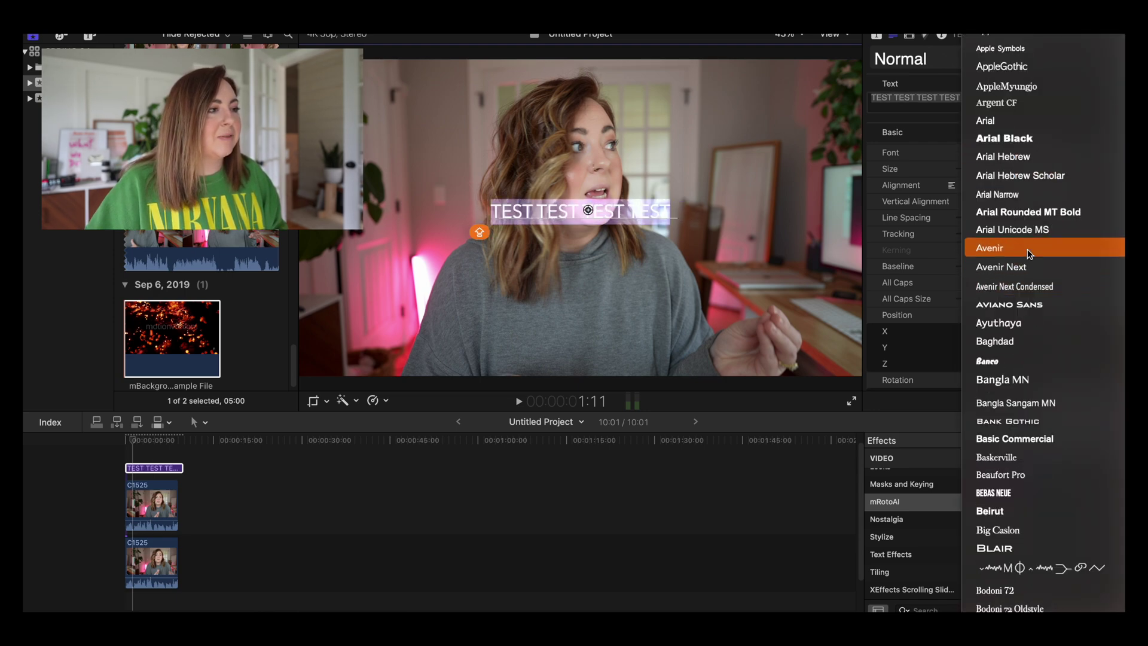
pyautogui.click(993, 246)
pyautogui.click(1050, 152)
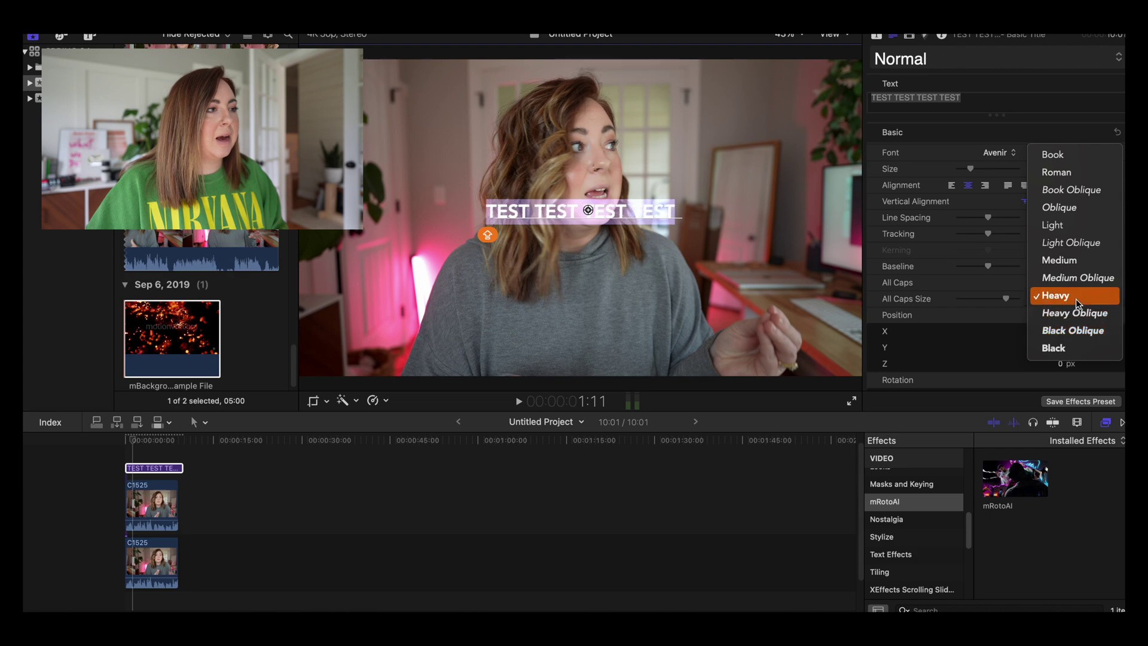
pyautogui.click(1052, 295)
pyautogui.moveTo(971, 169); pyautogui.dragTo(1016, 171)
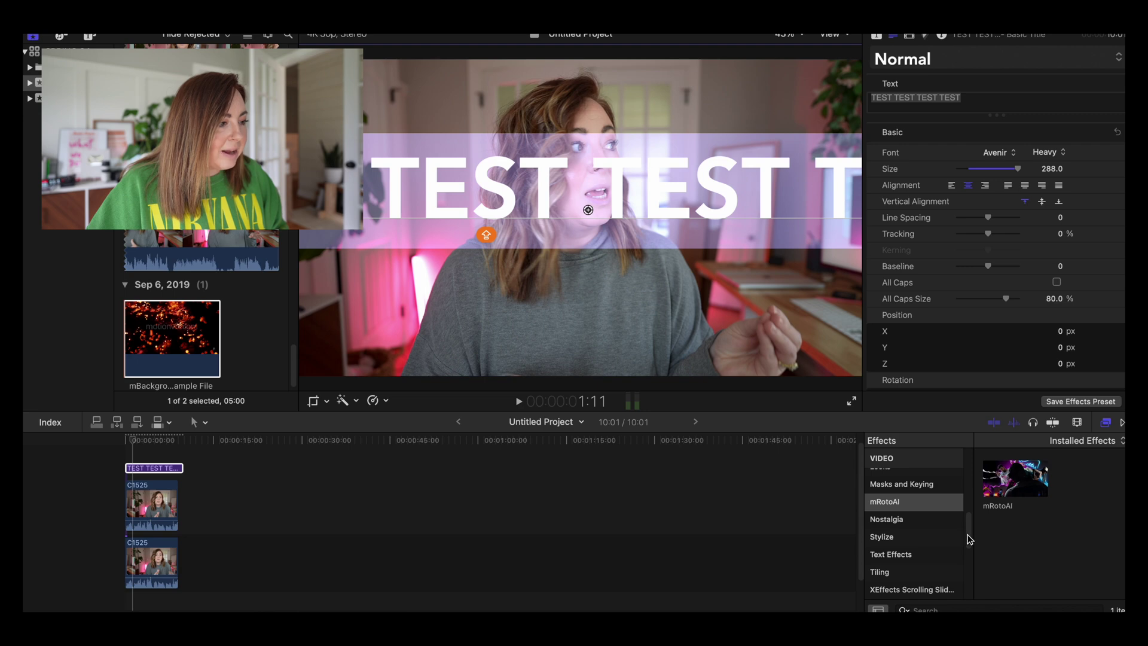
# Apply the Handheld effect from the Stylize category to the title and play it from the start.
pyautogui.moveTo(969, 538)
pyautogui.mouseDown()
pyautogui.moveTo(971, 498)
pyautogui.moveTo(966, 533)
pyautogui.mouseUp()
pyautogui.click(933, 526)
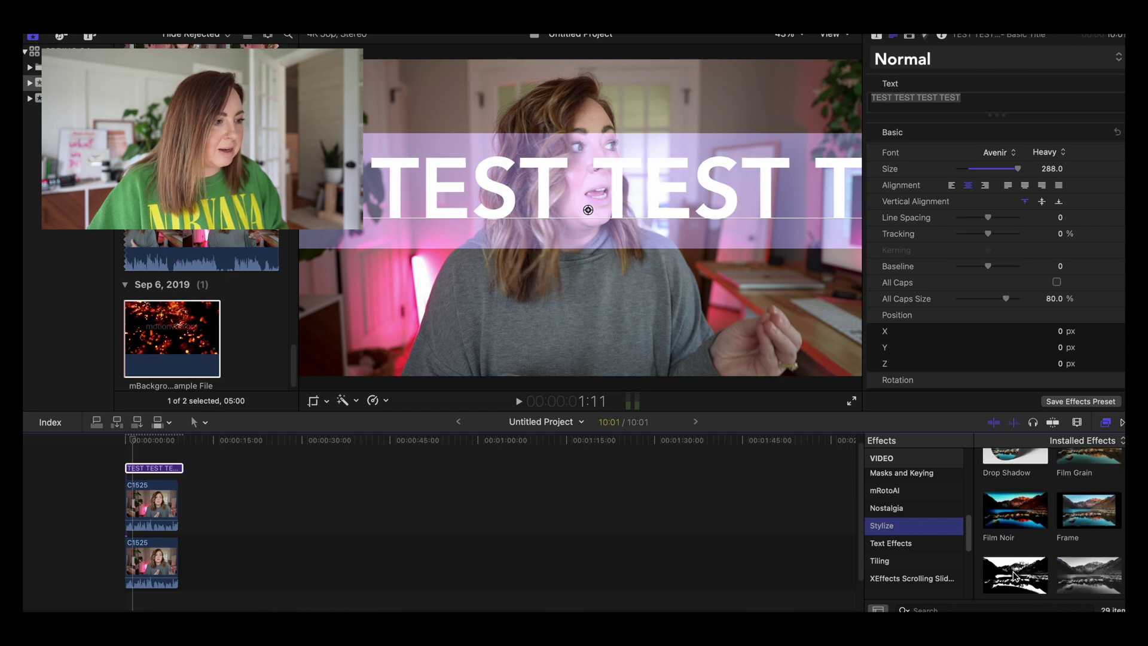
pyautogui.scroll(-3, 1013, 572)
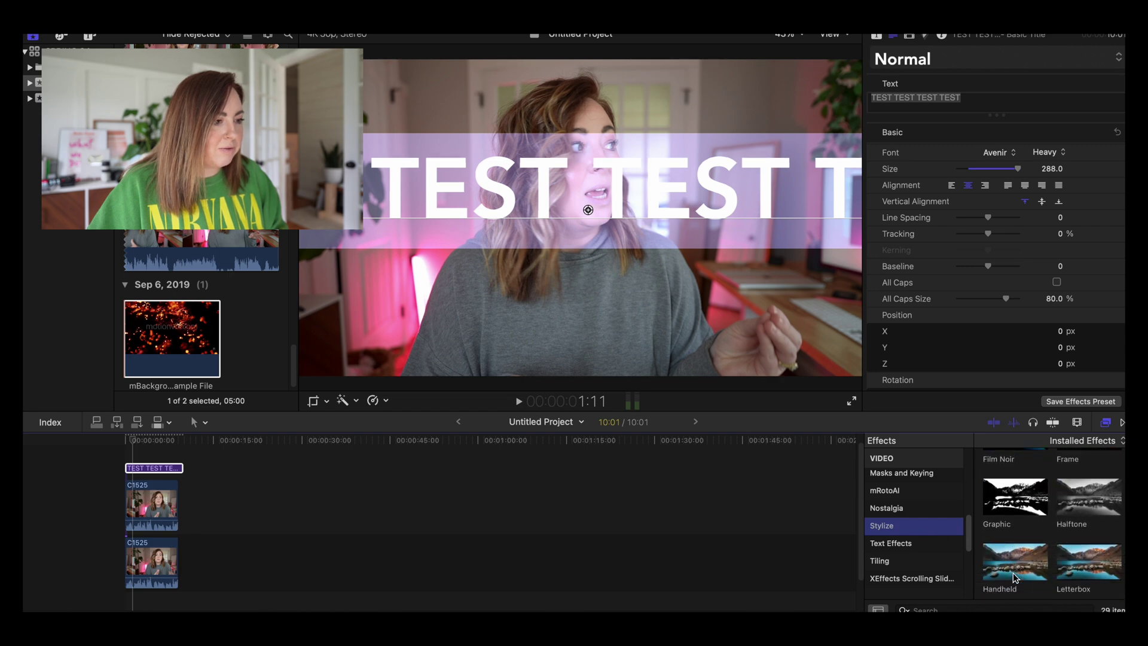
pyautogui.moveTo(1009, 556); pyautogui.dragTo(150, 473)
pyautogui.click(123, 445)
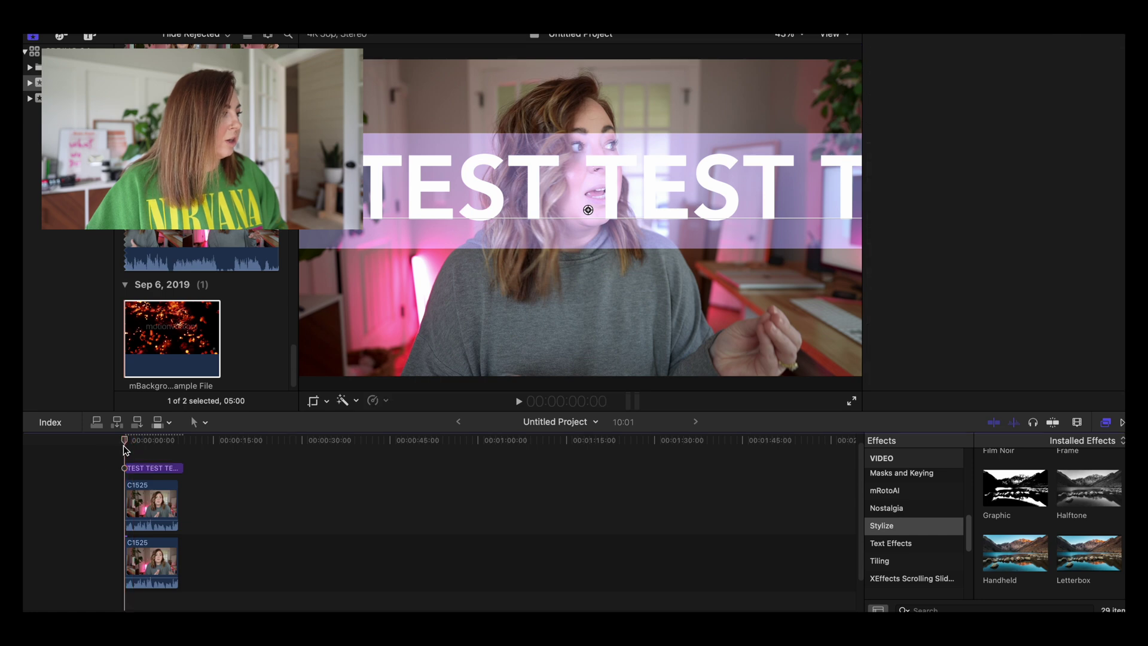
pyautogui.press('space')
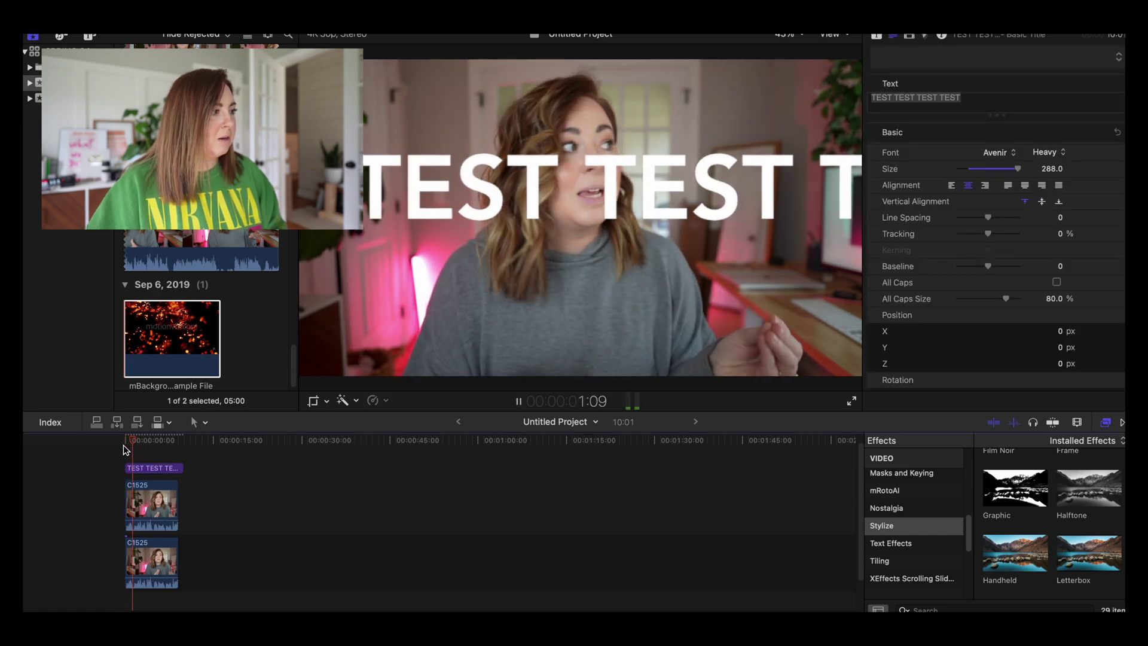
# Move the title between the masked upper C1525 clip and the lower C1525 clip, and play from the start.
pyautogui.click(154, 470)
pyautogui.moveTo(155, 470); pyautogui.dragTo(159, 530)
pyautogui.click(120, 456)
pyautogui.press('space')
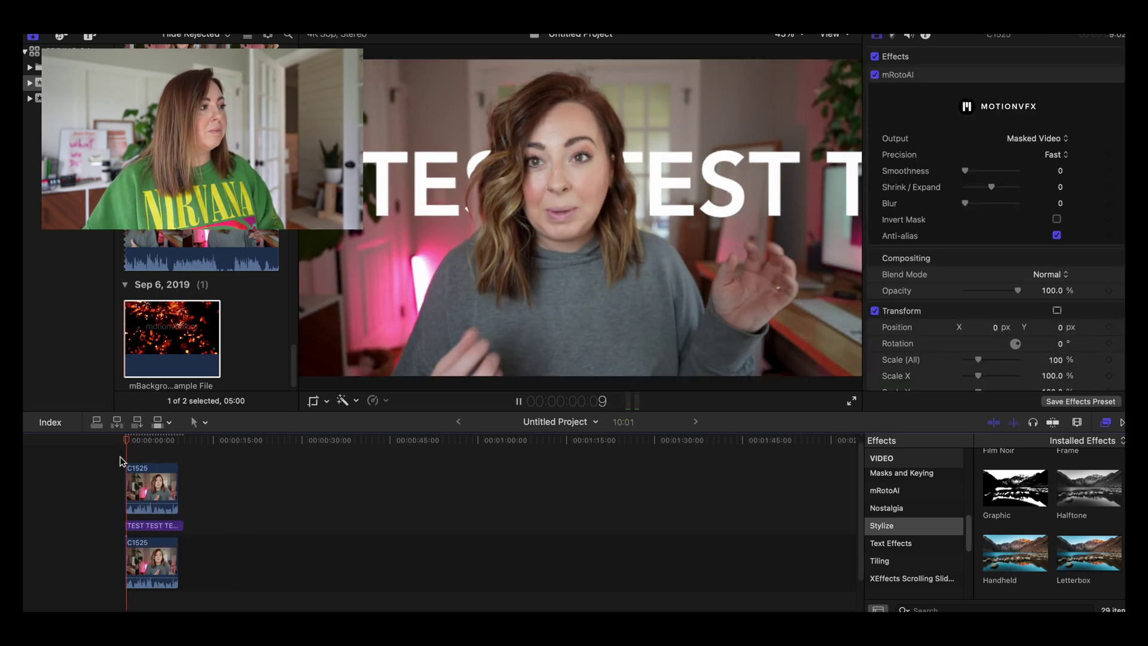